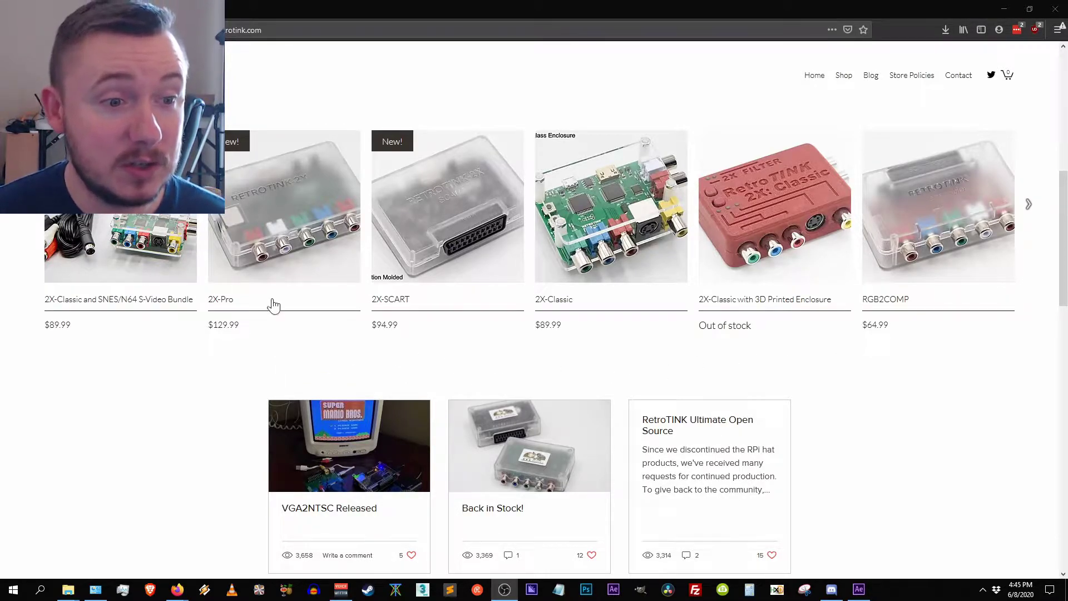
- Open the 2X-Pro product page ($129.99, SKU RT2X-Pro) and scroll down it
{"action": "left_click", "coordinate": [271, 251]}
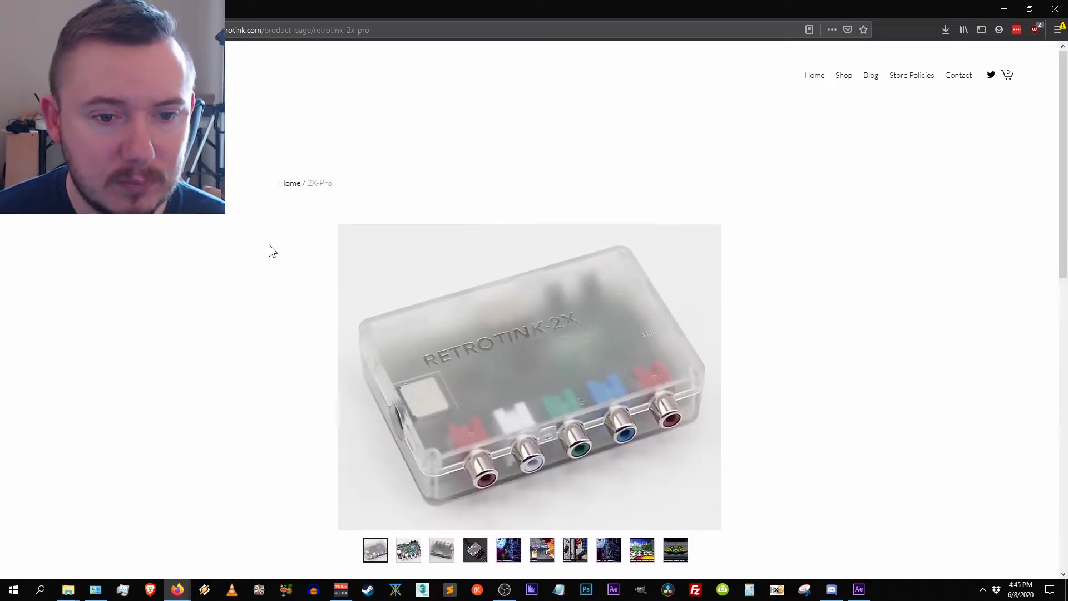
{"action": "scroll", "coordinate": [269, 250], "scroll_direction": "down", "scroll_amount": 2}
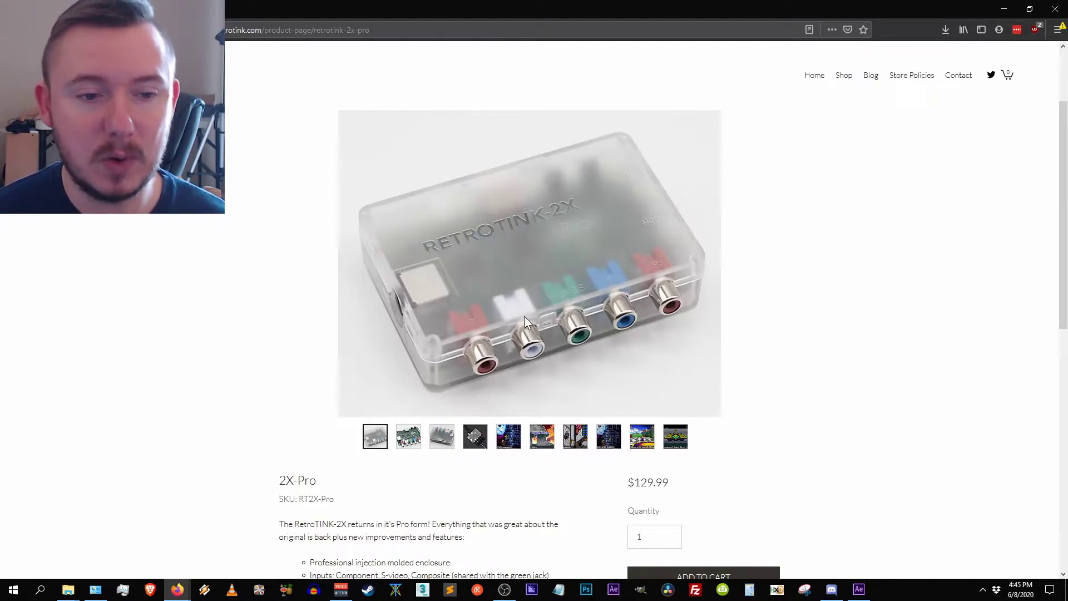
- Switch the main product photo to the bare green circuit board image
{"action": "left_click", "coordinate": [412, 441]}
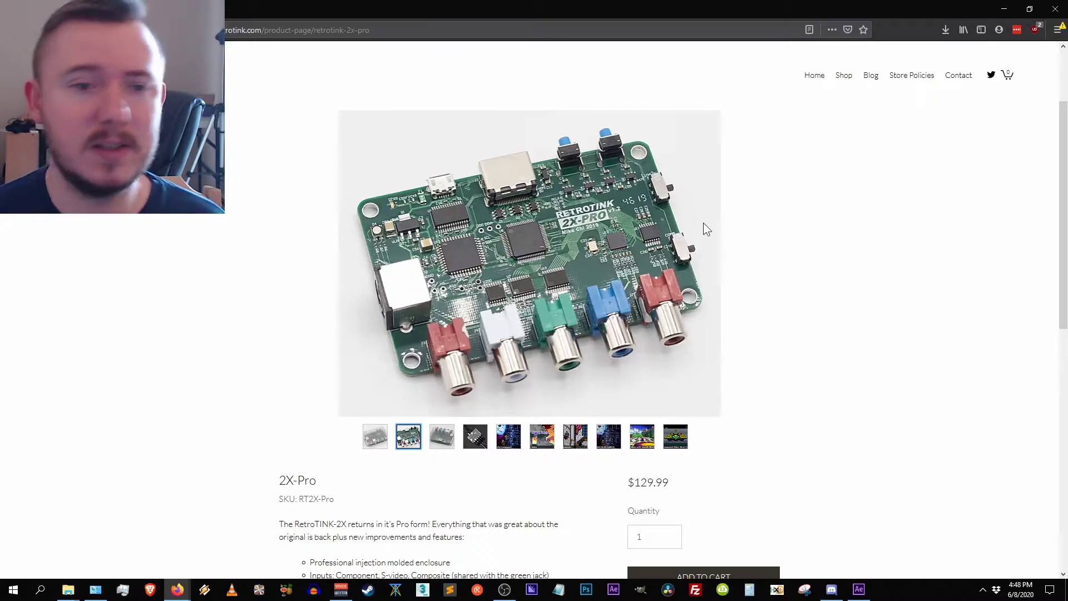
{"action": "scroll", "coordinate": [188, 265], "scroll_direction": "down", "scroll_amount": 5}
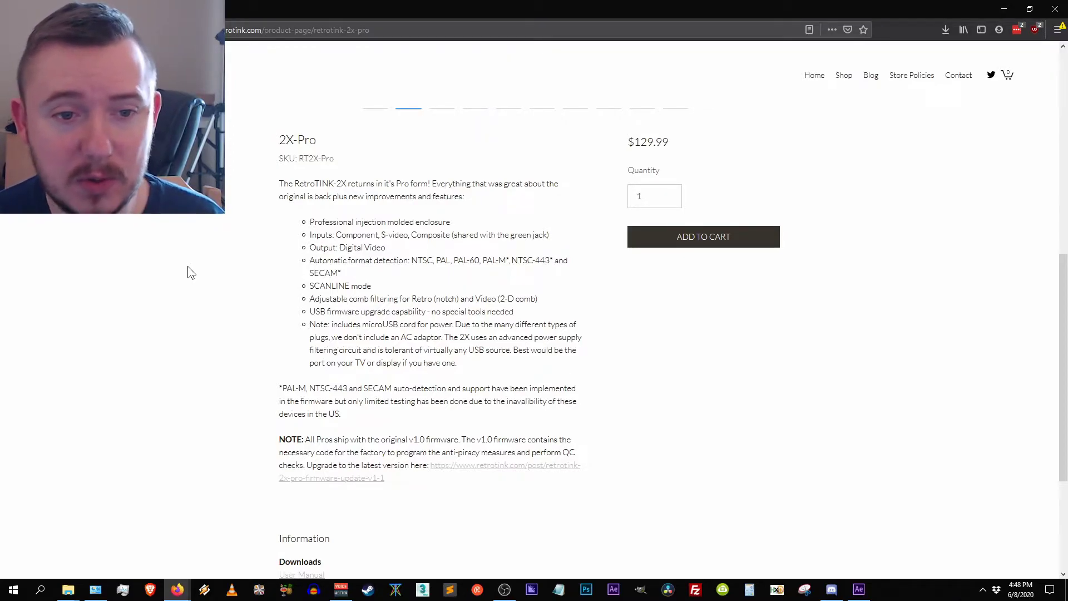
{"action": "scroll", "coordinate": [188, 267], "scroll_direction": "down", "scroll_amount": 1}
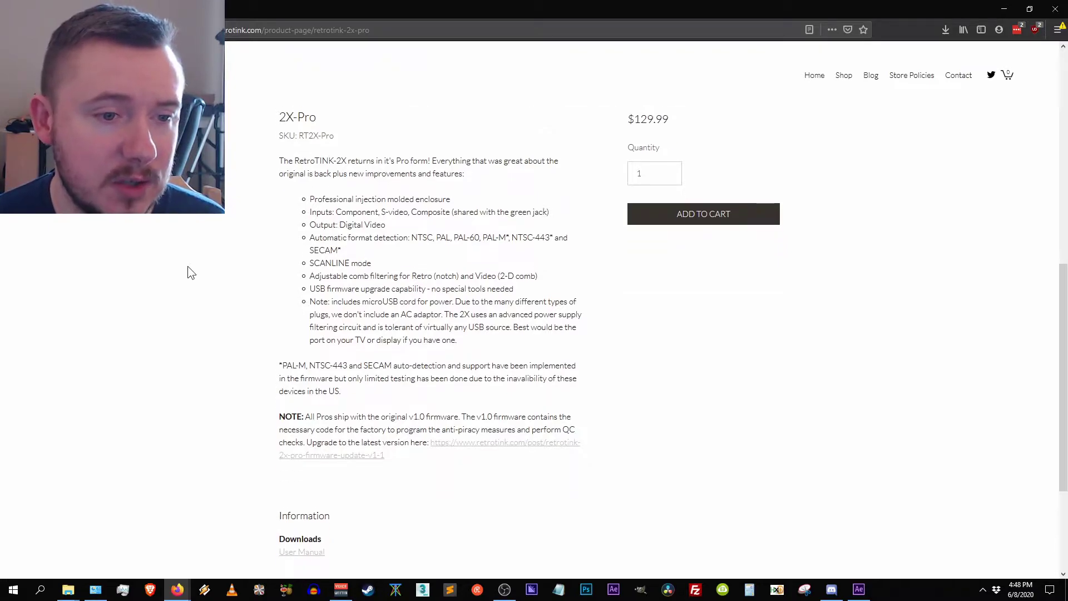
{"action": "scroll", "coordinate": [188, 267], "scroll_direction": "down", "scroll_amount": 3}
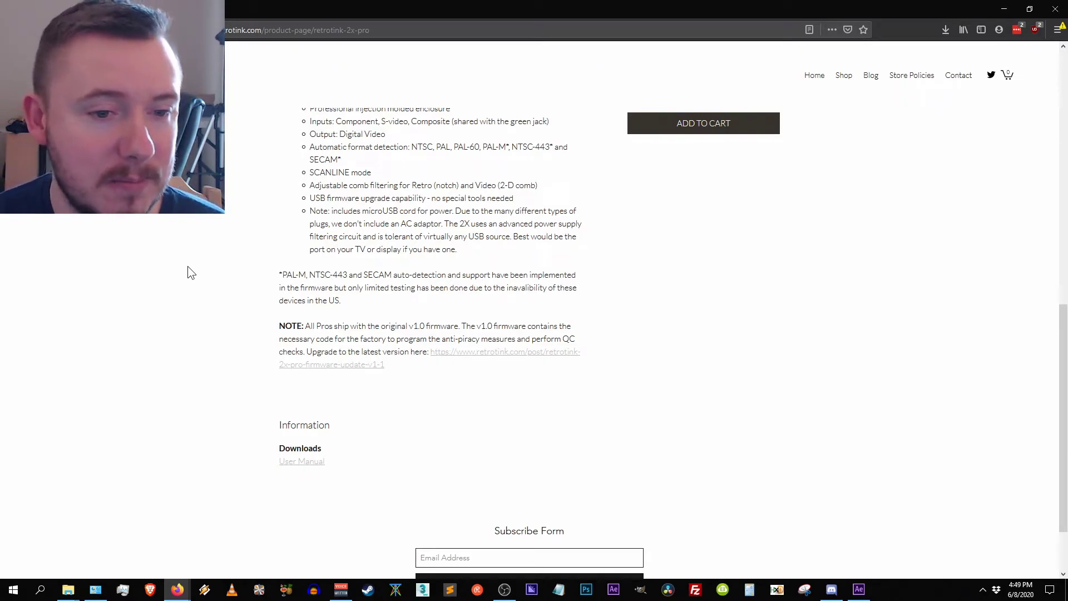
- Highlight the firmware NOTE paragraph with its update link, then deselect it
{"action": "left_click_drag", "start_coordinate": [278, 312], "coordinate": [511, 367]}
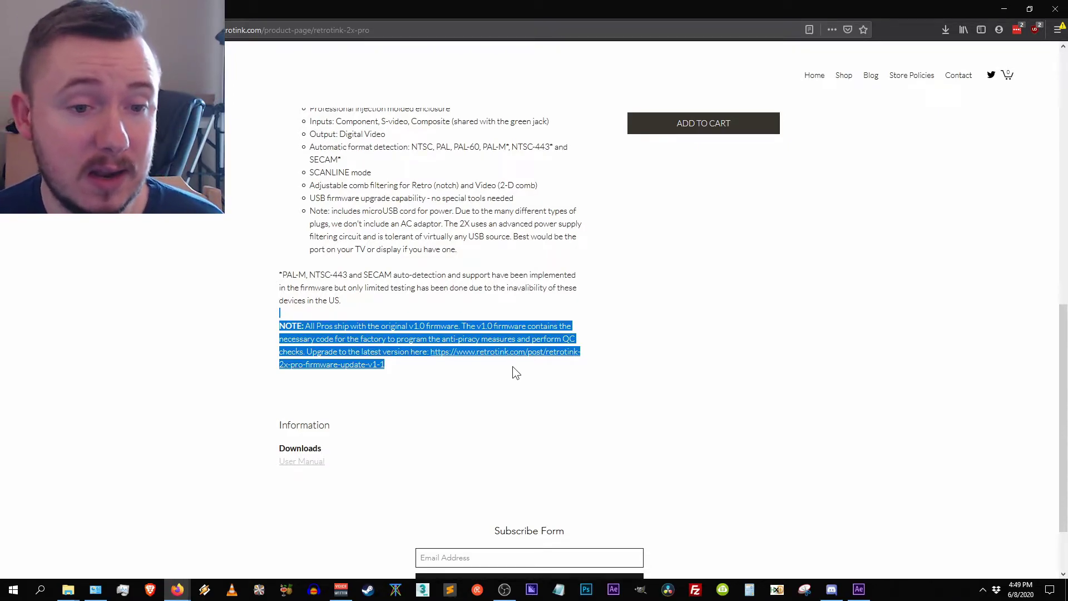
{"action": "left_click", "coordinate": [475, 324]}
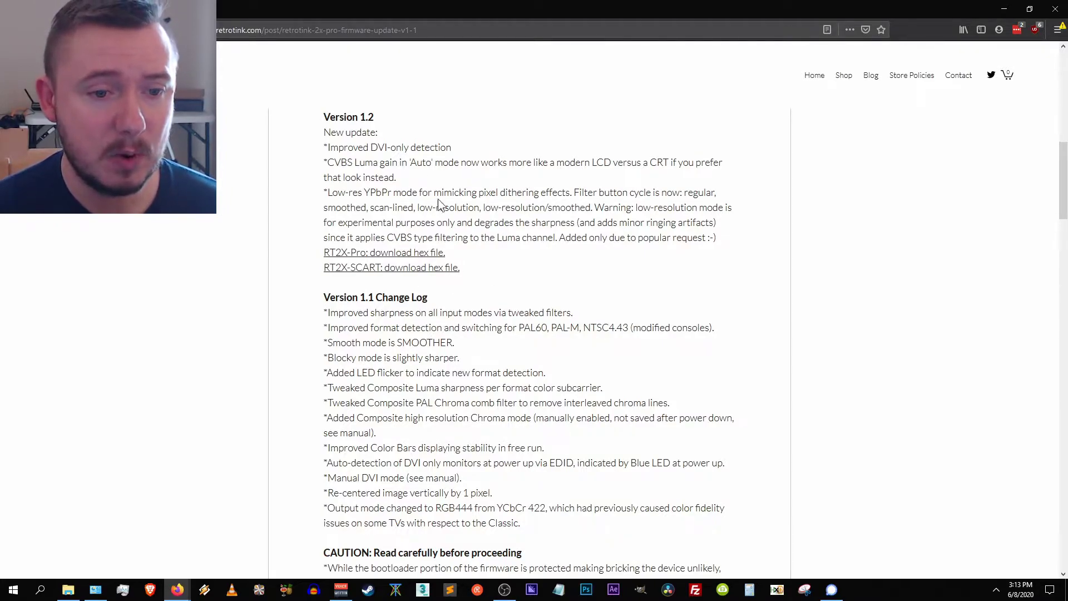
- Highlight the CAUTION heading and the red warning against flashing via ICD pins
{"action": "scroll", "coordinate": [429, 199], "scroll_direction": "down", "scroll_amount": 5}
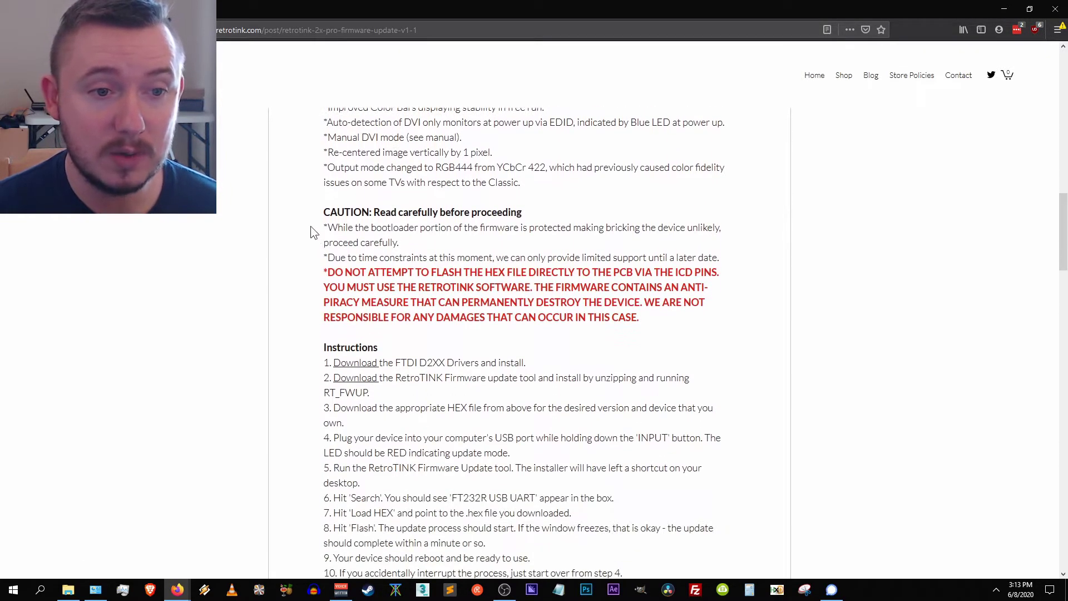
{"action": "left_click_drag", "start_coordinate": [314, 211], "coordinate": [579, 207]}
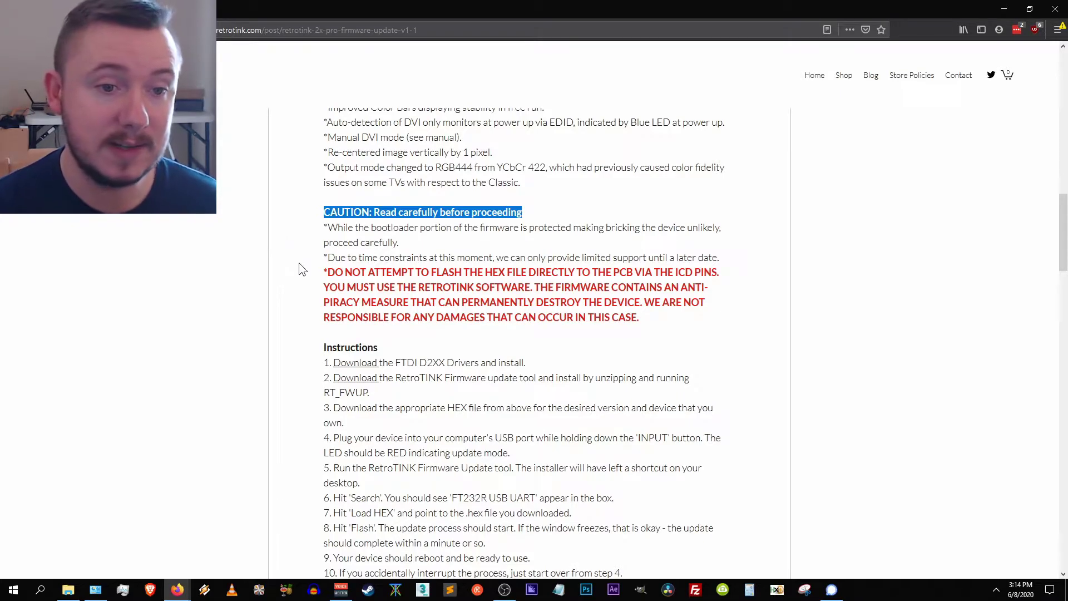
{"action": "left_click_drag", "start_coordinate": [316, 272], "coordinate": [726, 283]}
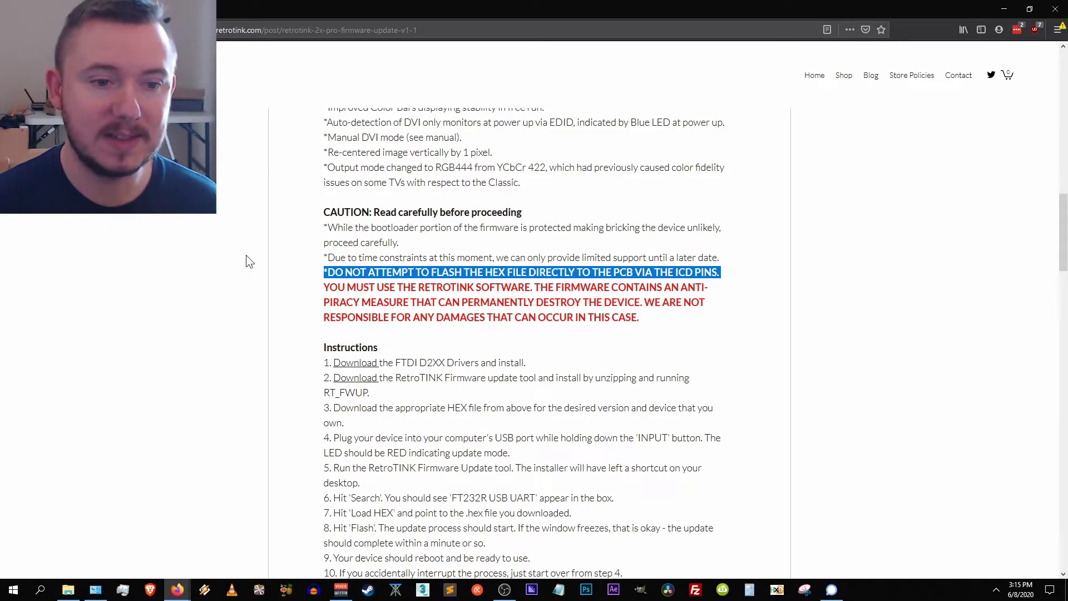
- Download and save the 2.3 MB FTDI D2XX driver file from instruction step 1
{"action": "left_click", "coordinate": [808, 145]}
{"action": "scroll", "coordinate": [809, 146], "scroll_direction": "down", "scroll_amount": 1}
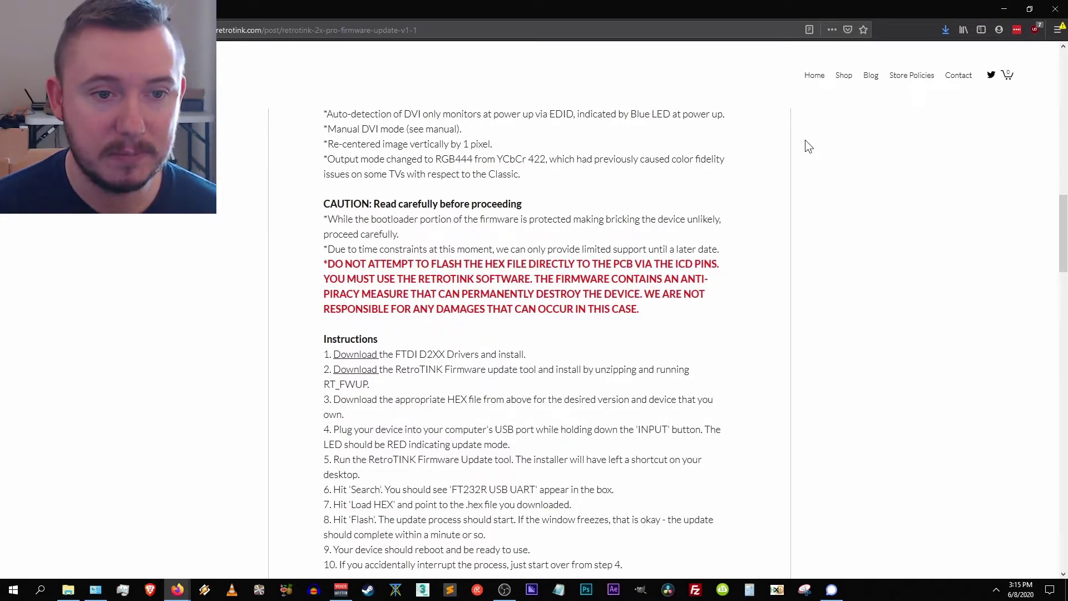
{"action": "left_click", "coordinate": [358, 355]}
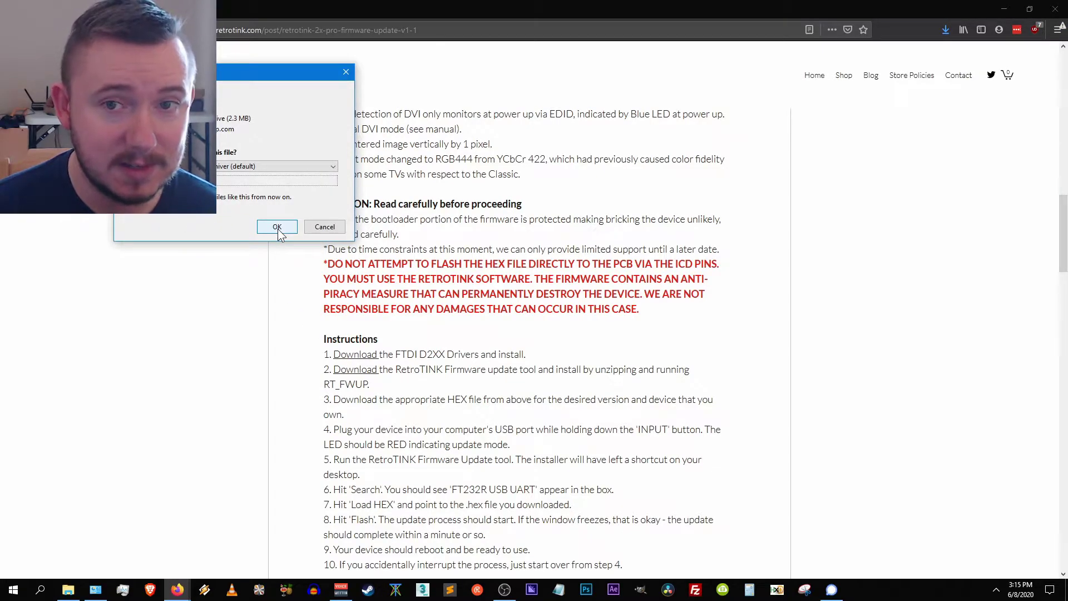
{"action": "left_click", "coordinate": [277, 227]}
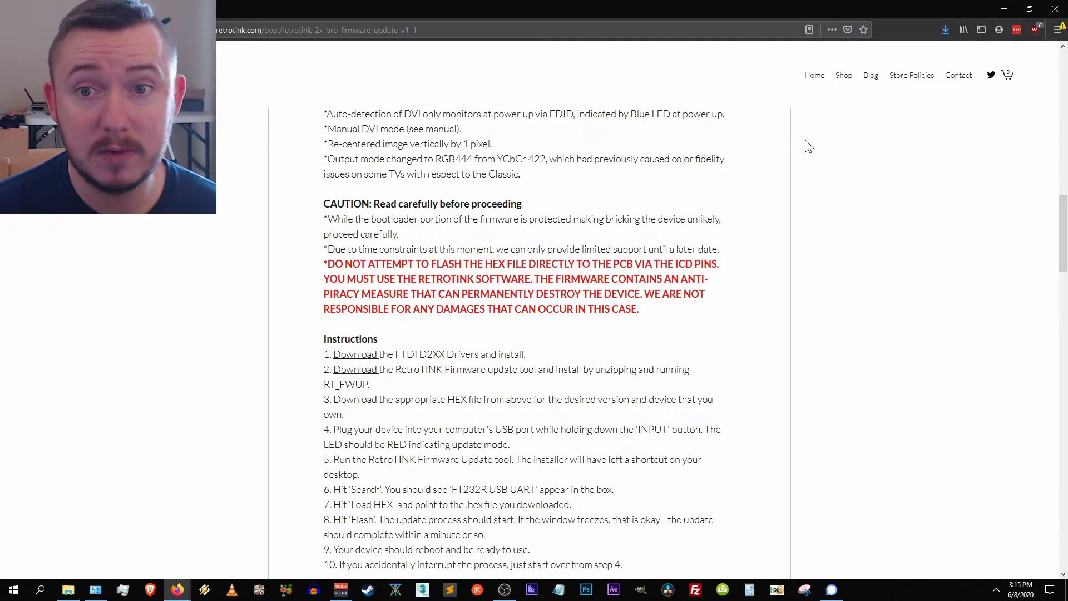
- Minimize Firefox and bring up the context menu for the driver file on the desktop
{"action": "left_click", "coordinate": [1006, 8]}
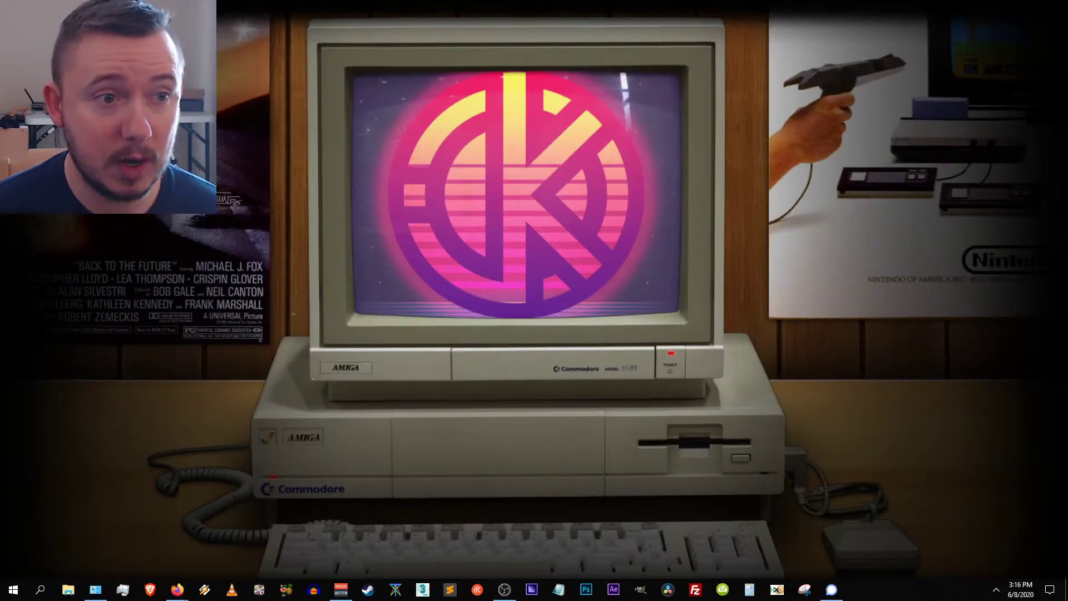
{"action": "right_click", "coordinate": [101, 84]}
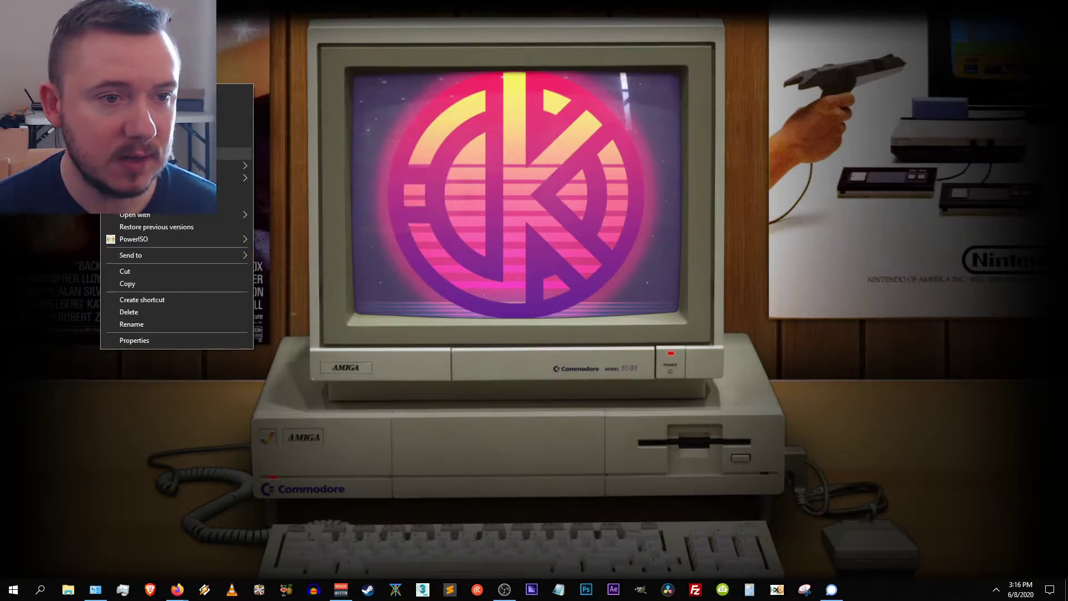
{"action": "key", "text": "Escape"}
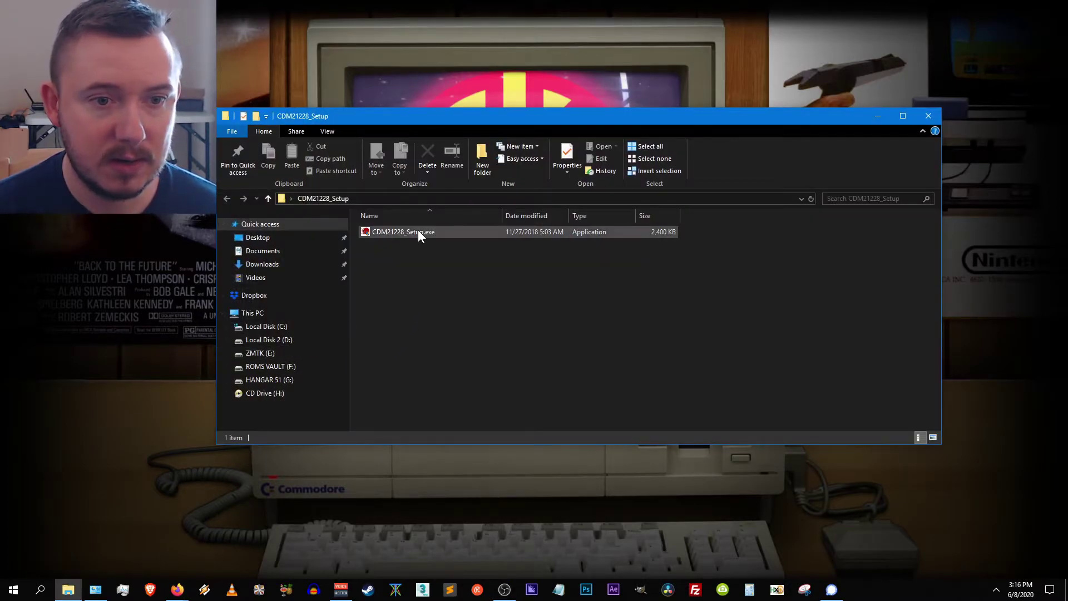
- Run CDM21228_Setup.exe as administrator and install the FTDI CDM drivers, accepting the licence
{"action": "right_click", "coordinate": [419, 231]}
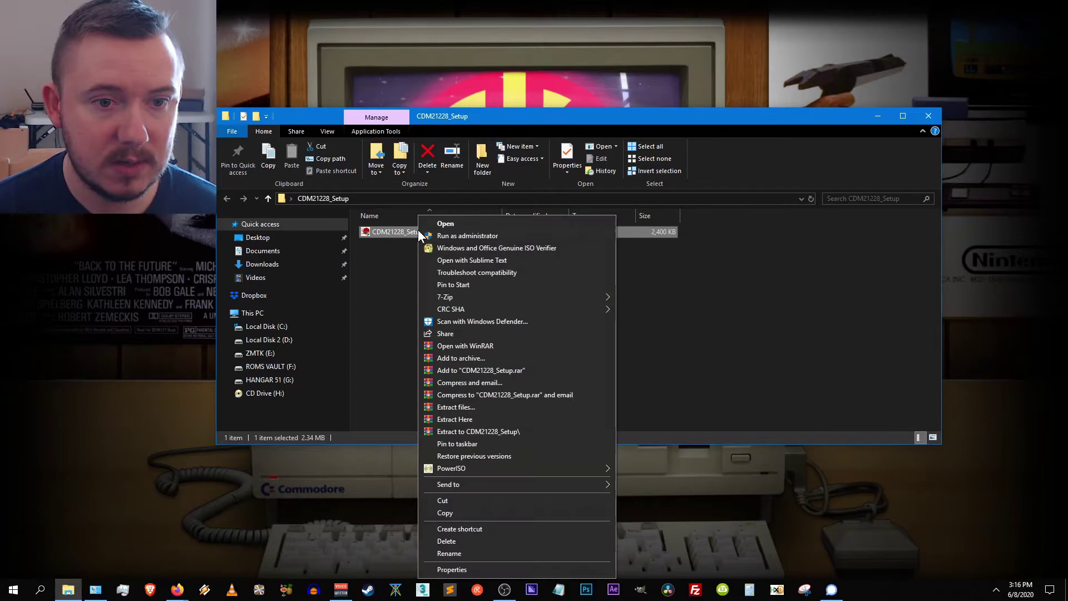
{"action": "left_click", "coordinate": [460, 237]}
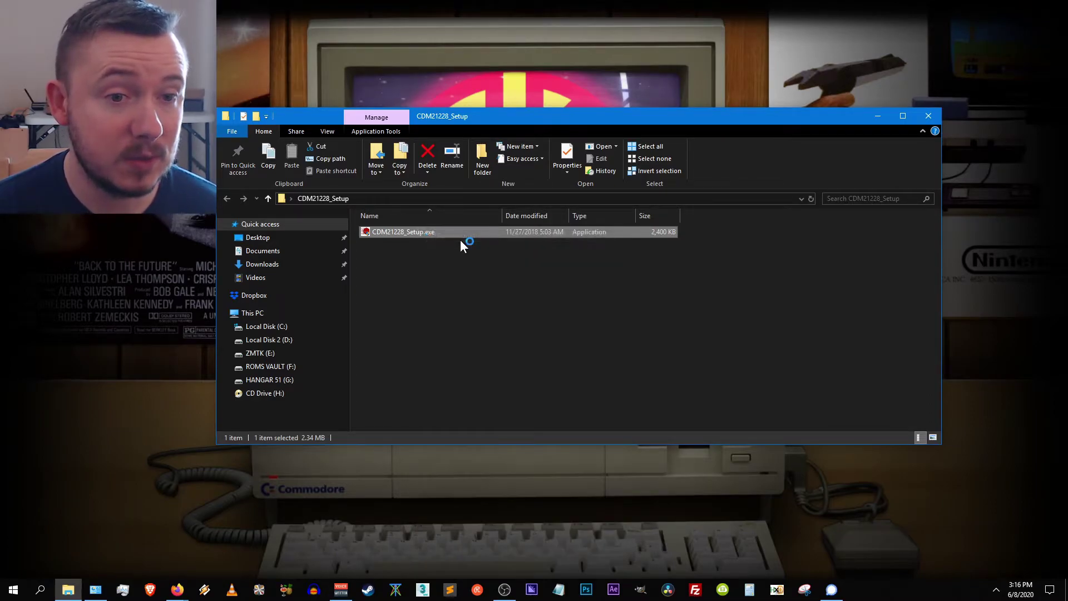
{"action": "left_click", "coordinate": [593, 383]}
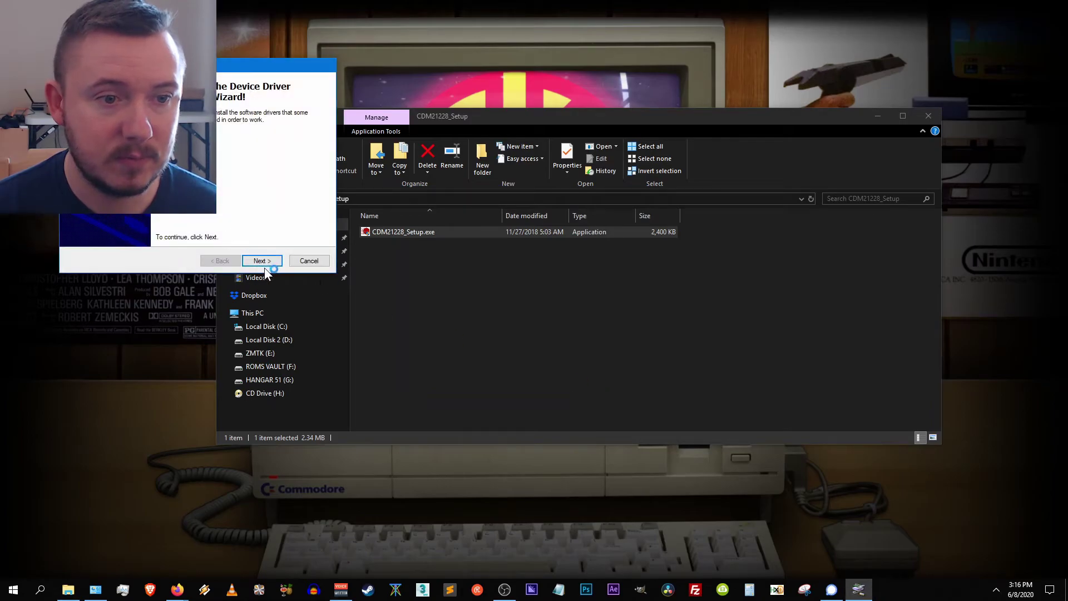
{"action": "left_click", "coordinate": [262, 261]}
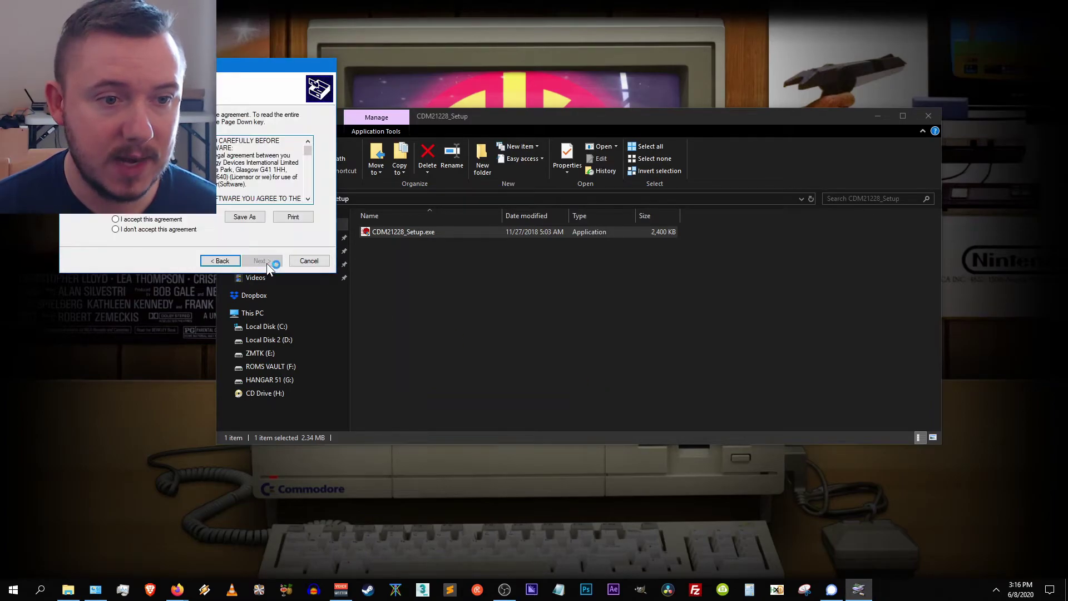
{"action": "left_click", "coordinate": [144, 220]}
{"action": "left_click_drag", "start_coordinate": [201, 70], "coordinate": [527, 214]}
{"action": "left_click", "coordinate": [591, 408]}
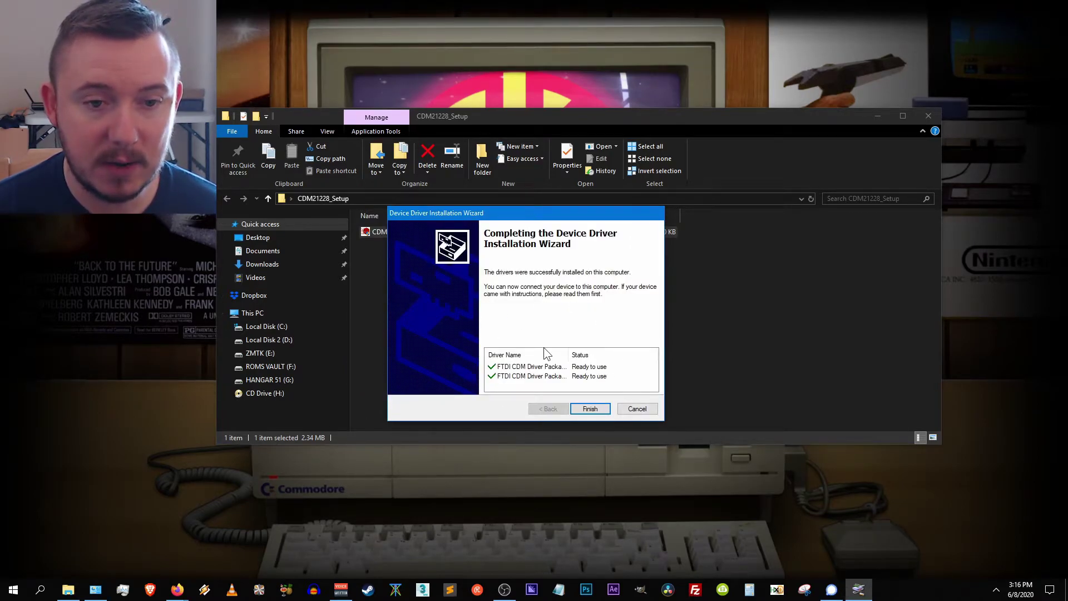
{"action": "left_click", "coordinate": [598, 410]}
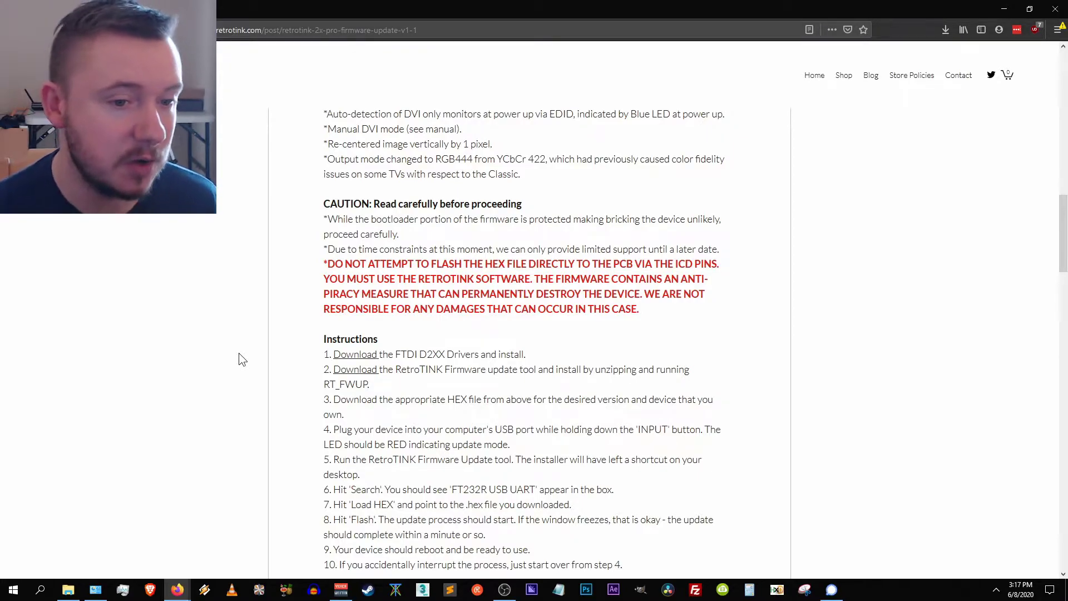
- Start a direct download of RetroTINK FW Tool.zip (1.07 MB) from its Dropbox page
{"action": "left_click", "coordinate": [352, 369]}
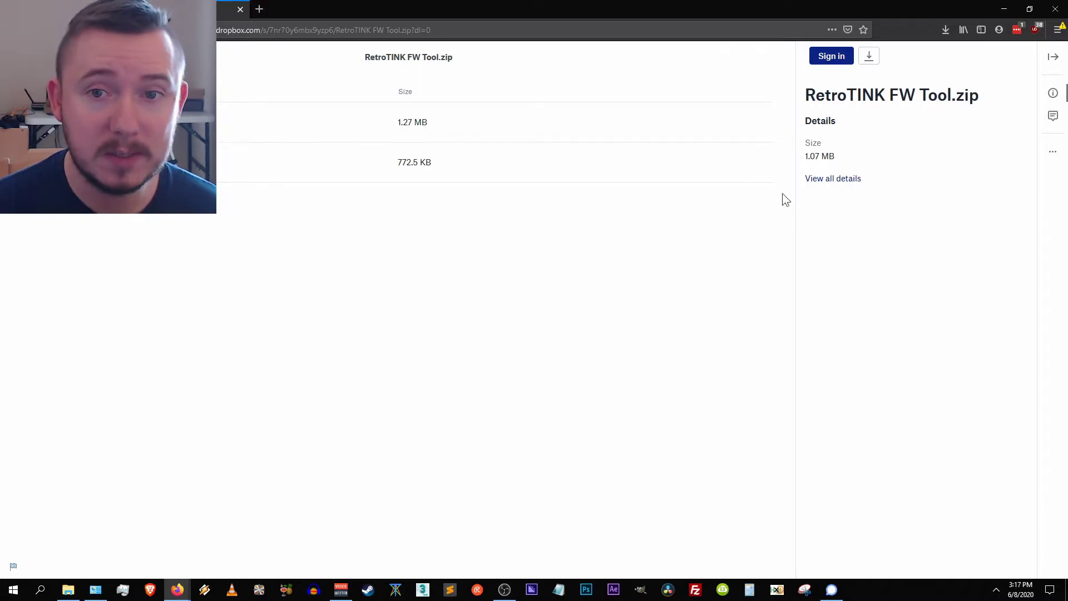
{"action": "left_click", "coordinate": [870, 56]}
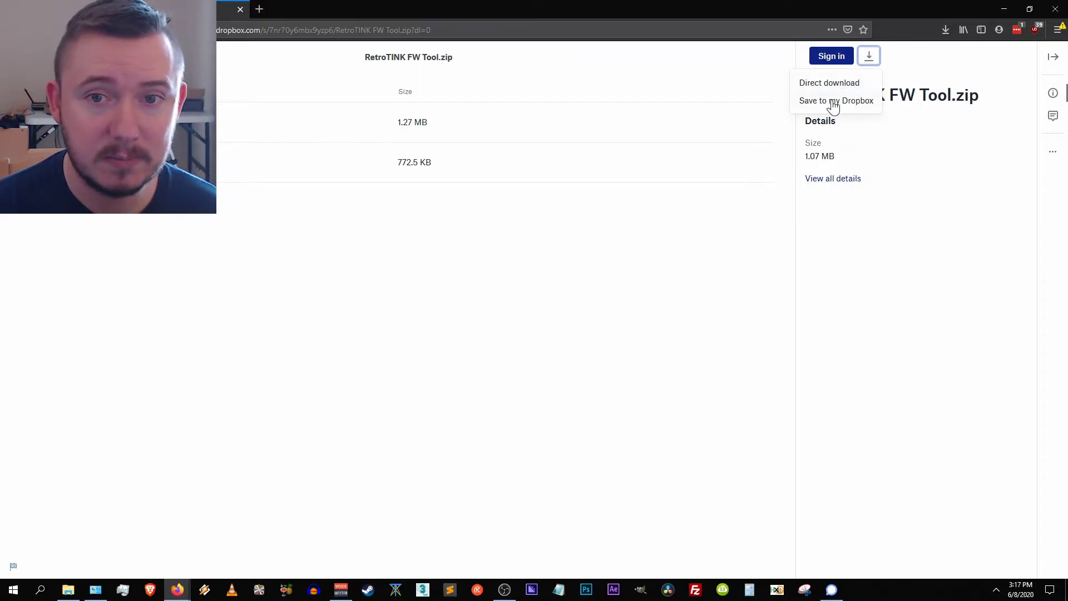
{"action": "left_click", "coordinate": [828, 80]}
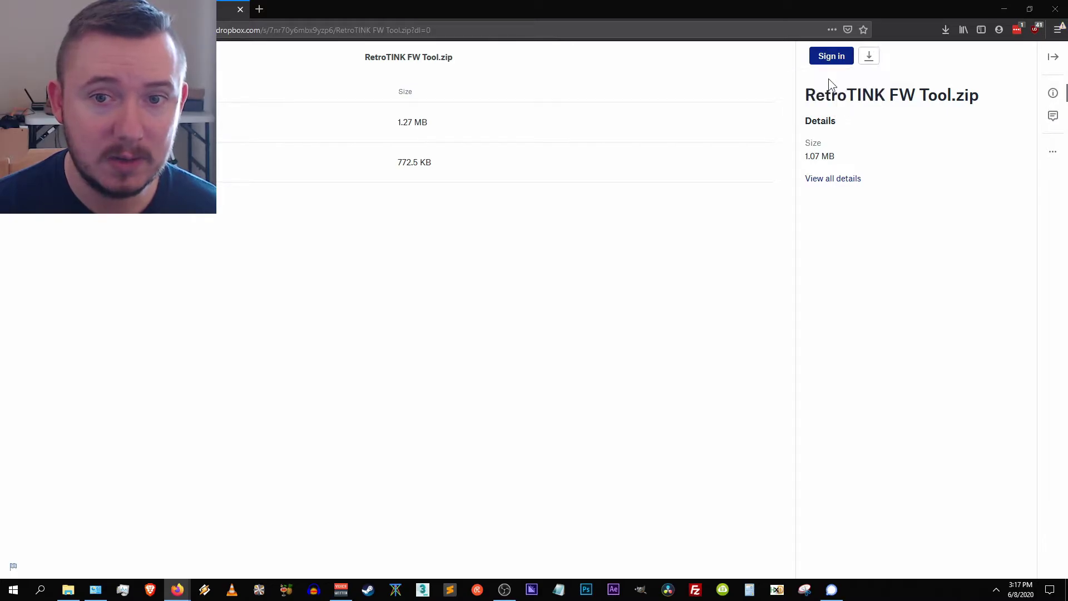
- Save RetroTINK FW Tool.zip, extract it to a RetroTINK FW Tool folder, and open it
{"action": "left_click", "coordinate": [283, 230]}
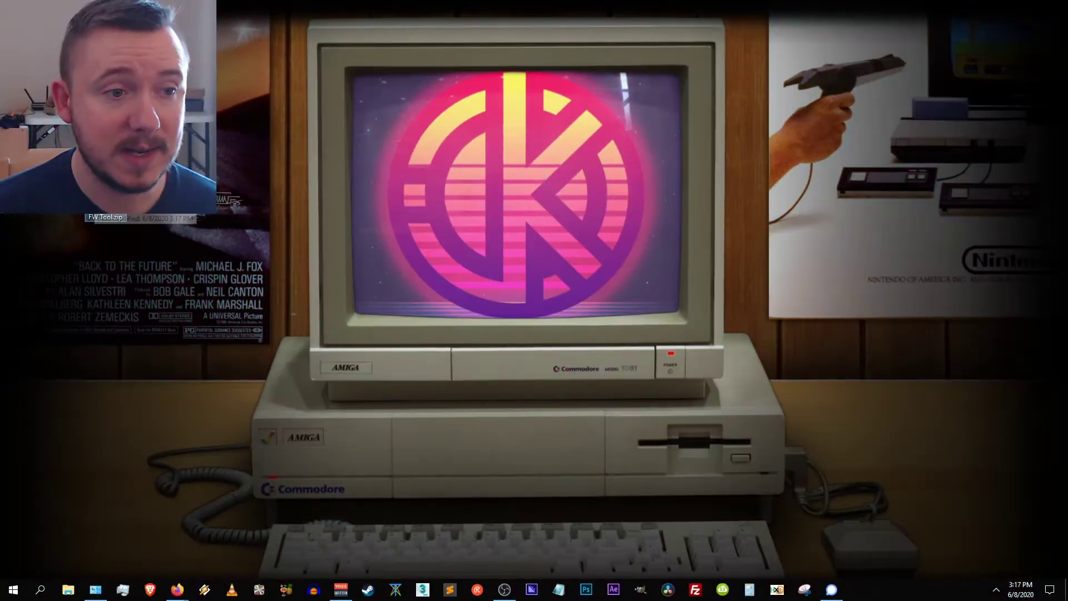
{"action": "right_click", "coordinate": [104, 188]}
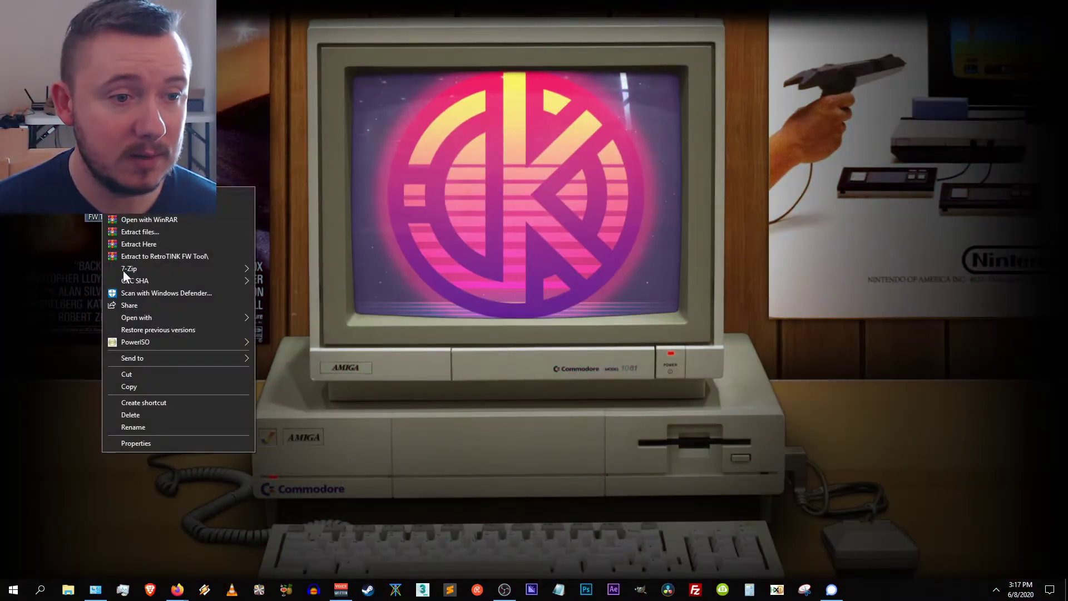
{"action": "left_click", "coordinate": [187, 256]}
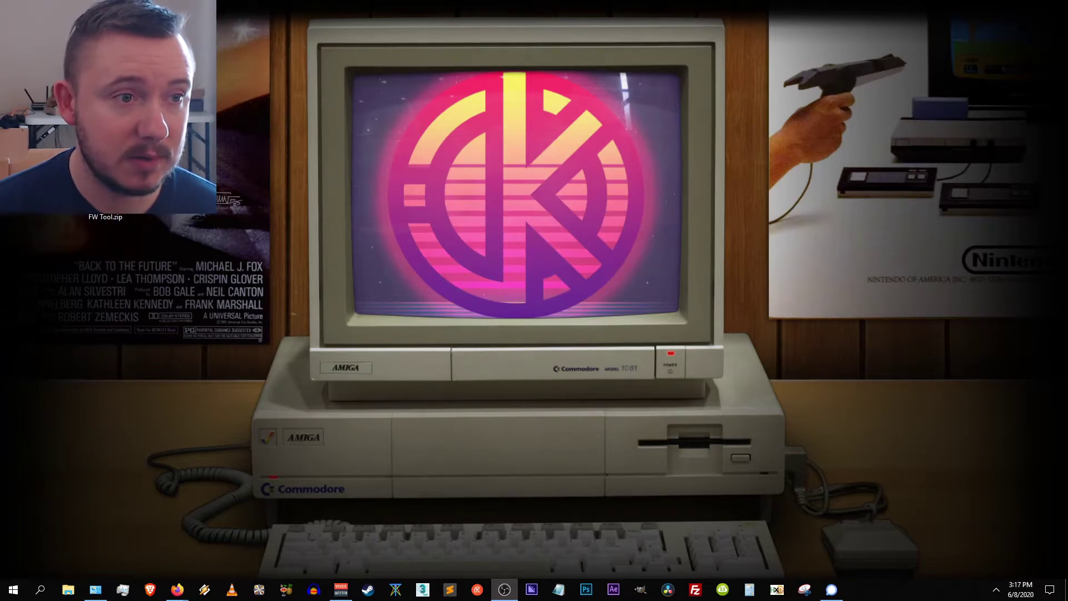
{"action": "double_click", "coordinate": [110, 252]}
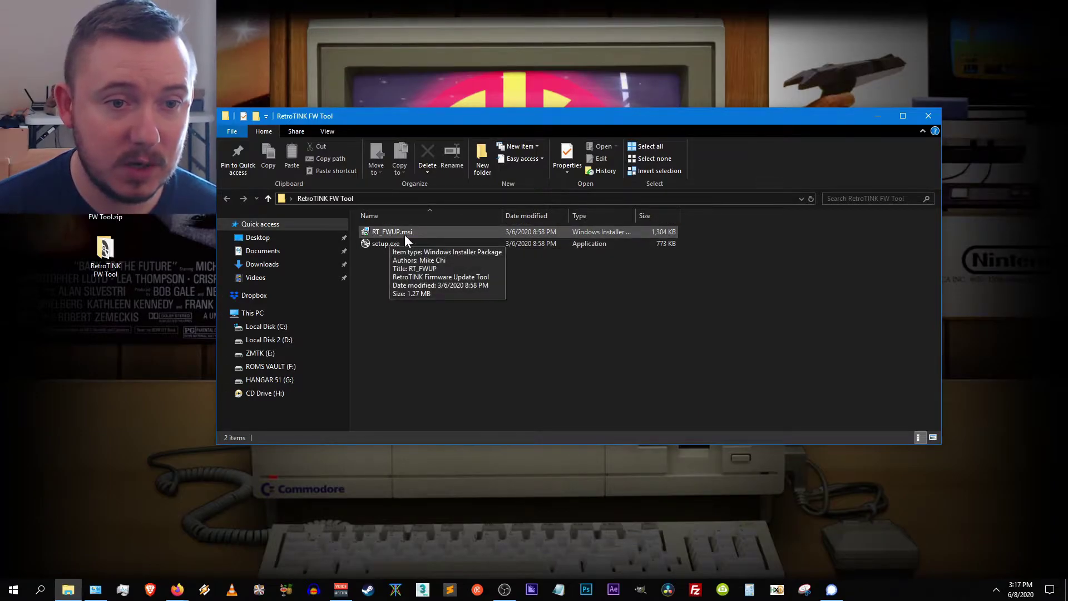
- Check the sizes of RT_FWUP.msi (1,304 KB) and setup.exe (773 KB)
{"action": "left_click", "coordinate": [402, 235]}
{"action": "left_click", "coordinate": [396, 244]}
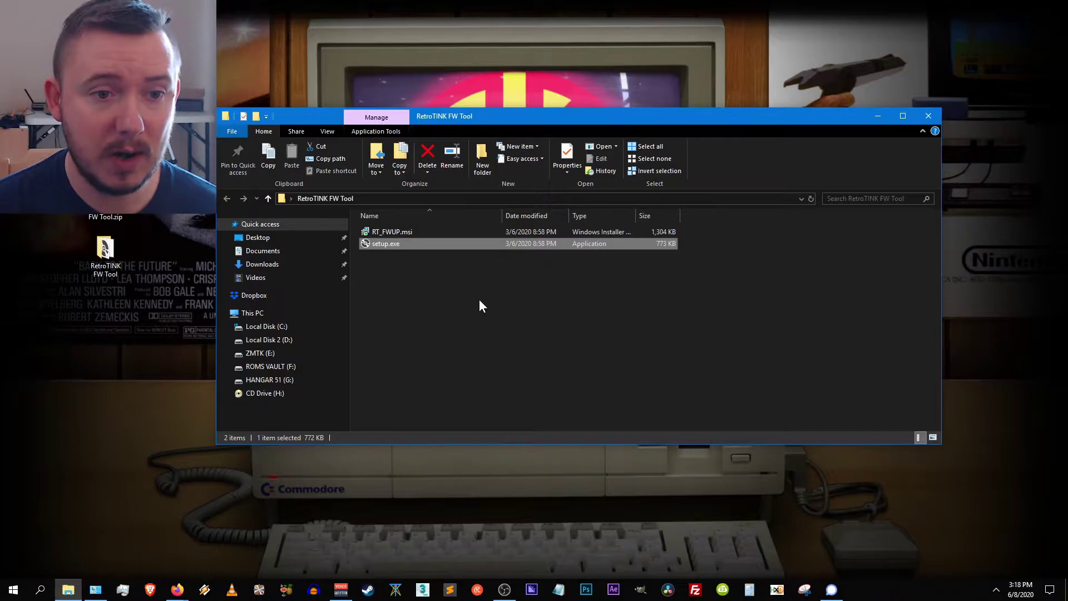
{"action": "left_click", "coordinate": [404, 231]}
{"action": "left_click", "coordinate": [396, 243]}
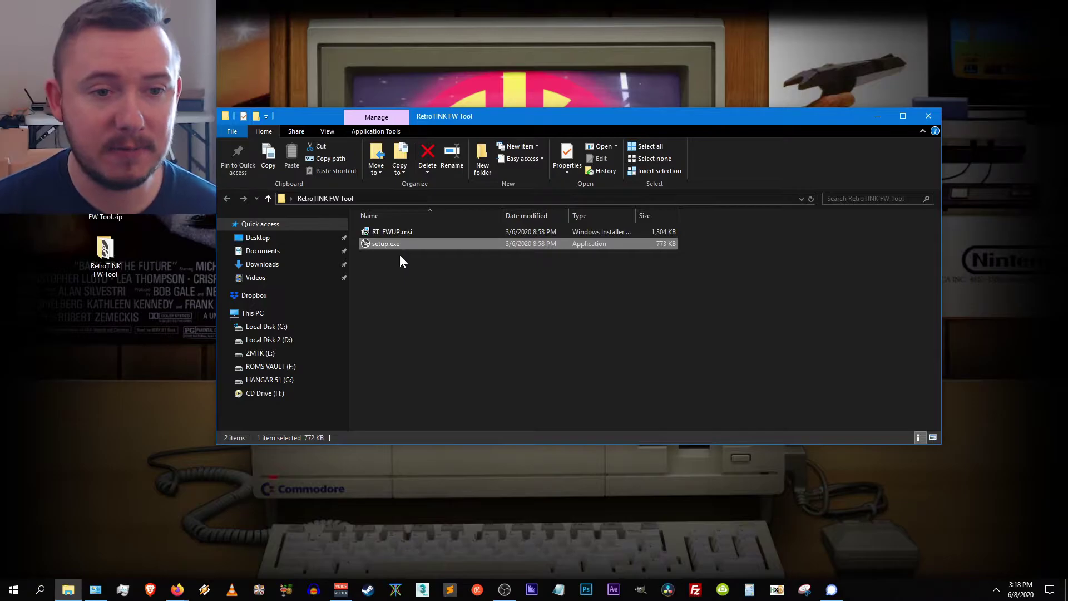
- Install RT_FWUP via setup.exe into the default folder, close the installer, and return to Firefox
{"action": "double_click", "coordinate": [382, 244]}
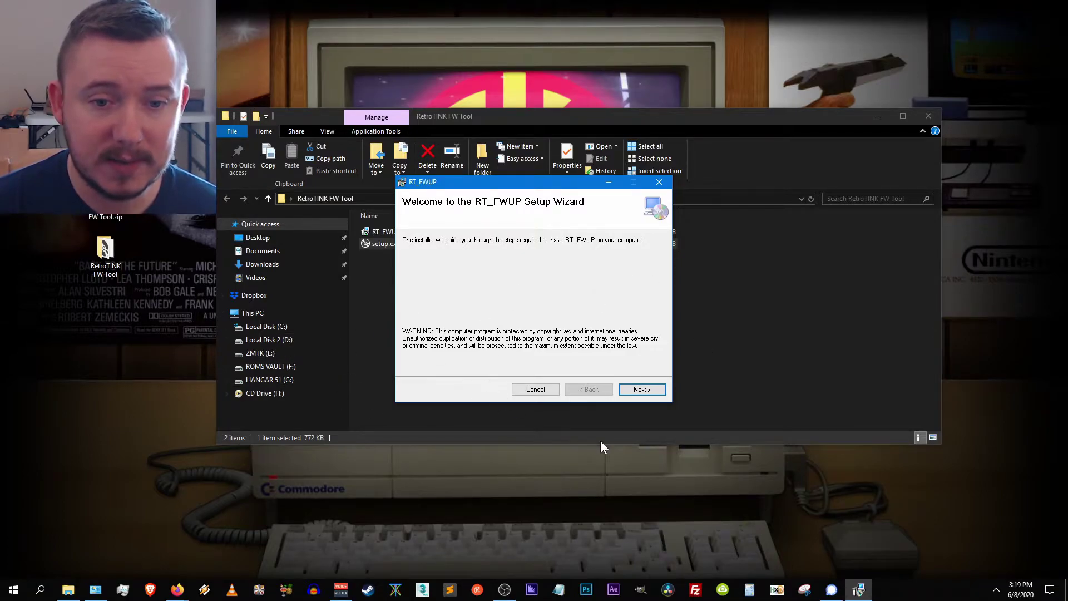
{"action": "left_click", "coordinate": [641, 390]}
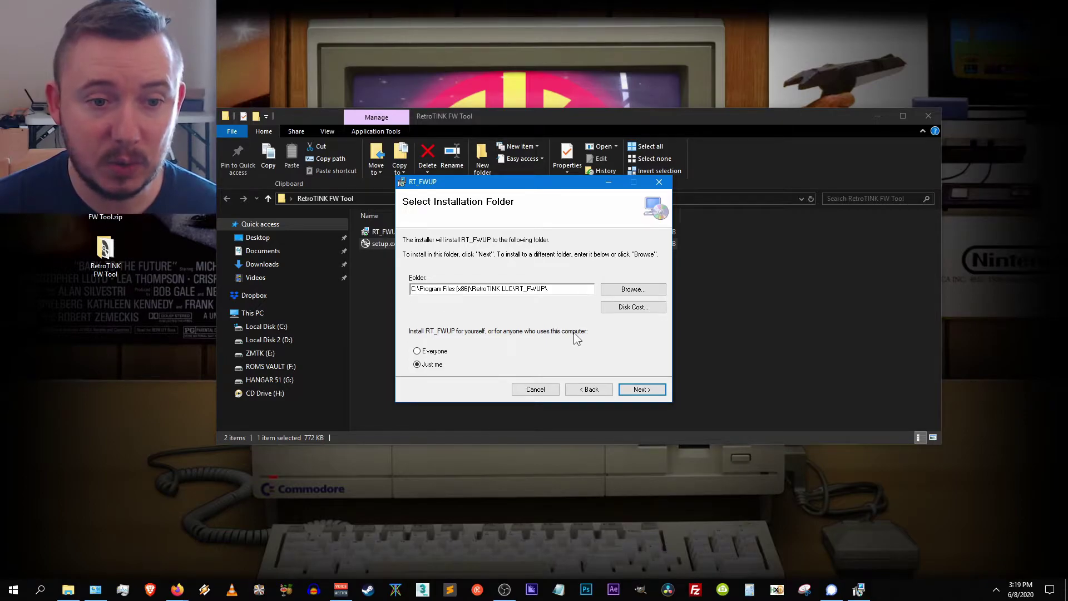
{"action": "left_click", "coordinate": [657, 391]}
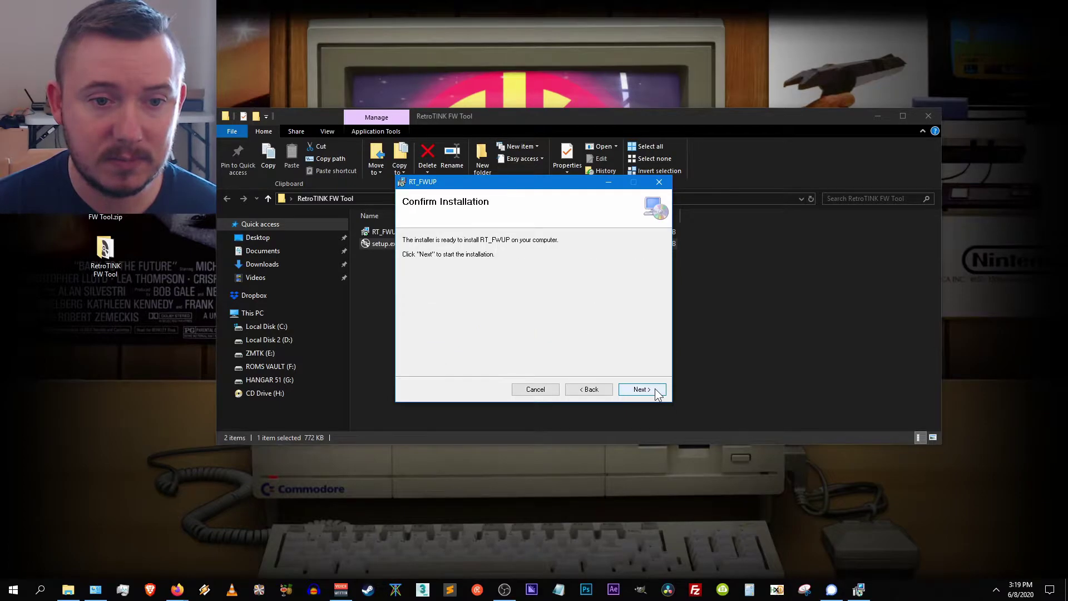
{"action": "left_click", "coordinate": [657, 390]}
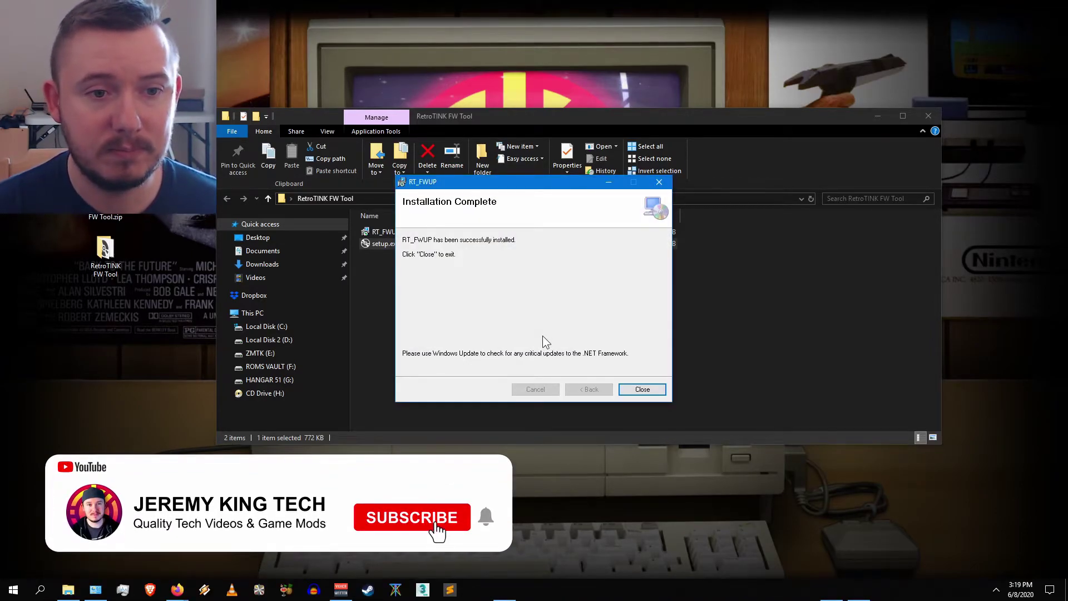
{"action": "left_click", "coordinate": [644, 389]}
{"action": "left_click", "coordinate": [177, 589]}
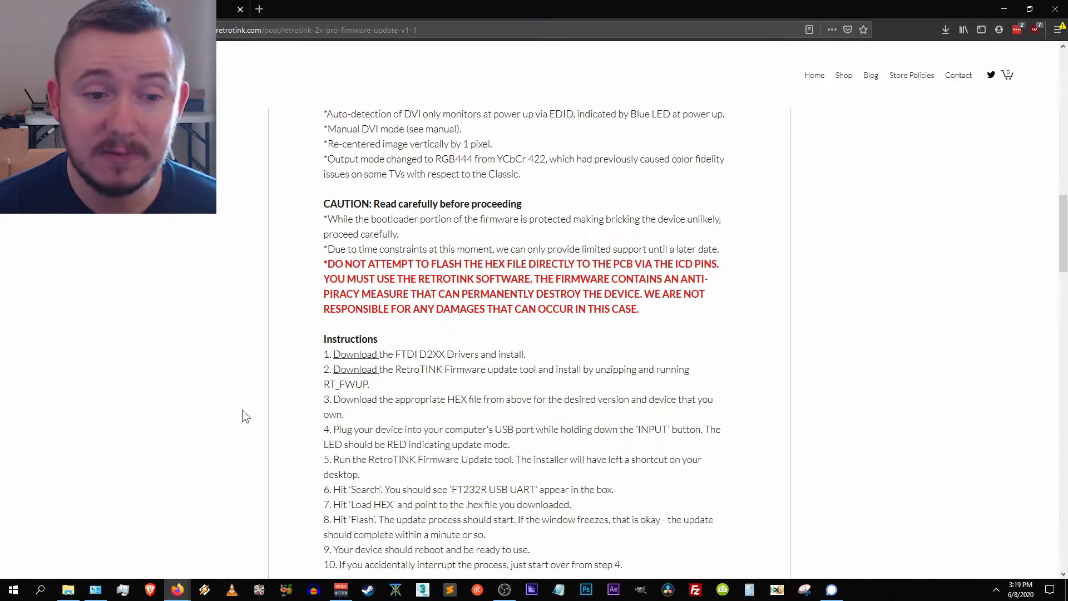
- Save RT2XPro v14.hex from Dropbox and show the list of recent downloads
{"action": "scroll", "coordinate": [933, 314], "scroll_direction": "up", "scroll_amount": 6}
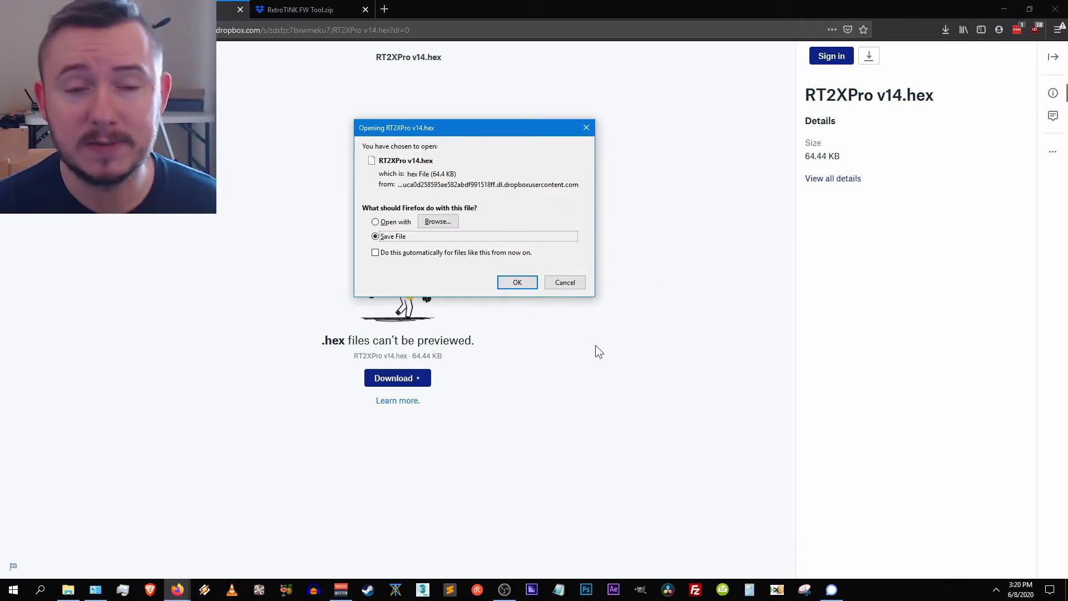
{"action": "left_click", "coordinate": [506, 284]}
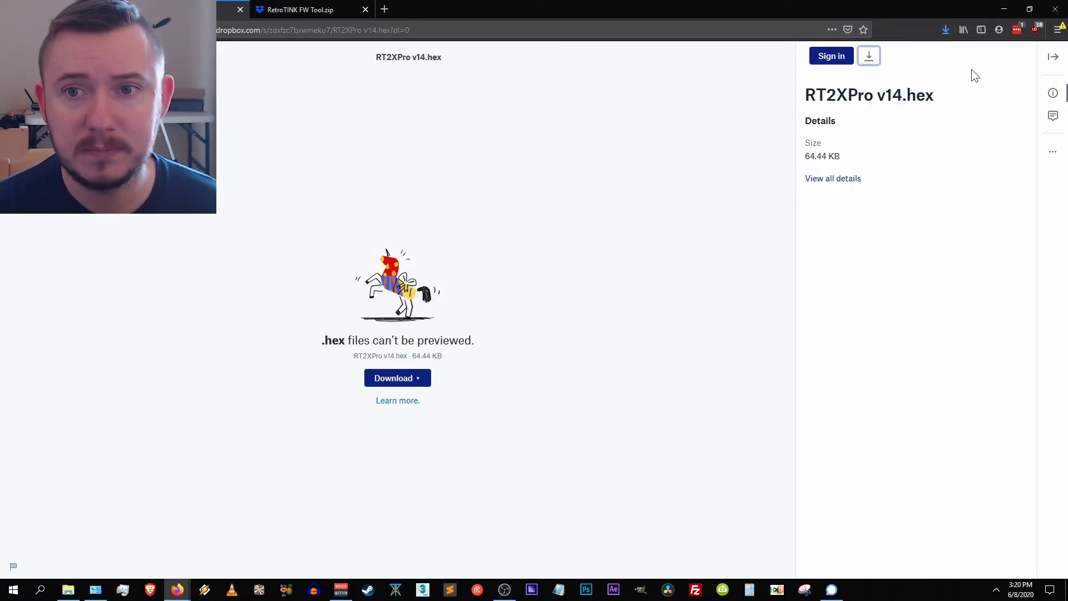
{"action": "left_click", "coordinate": [944, 28]}
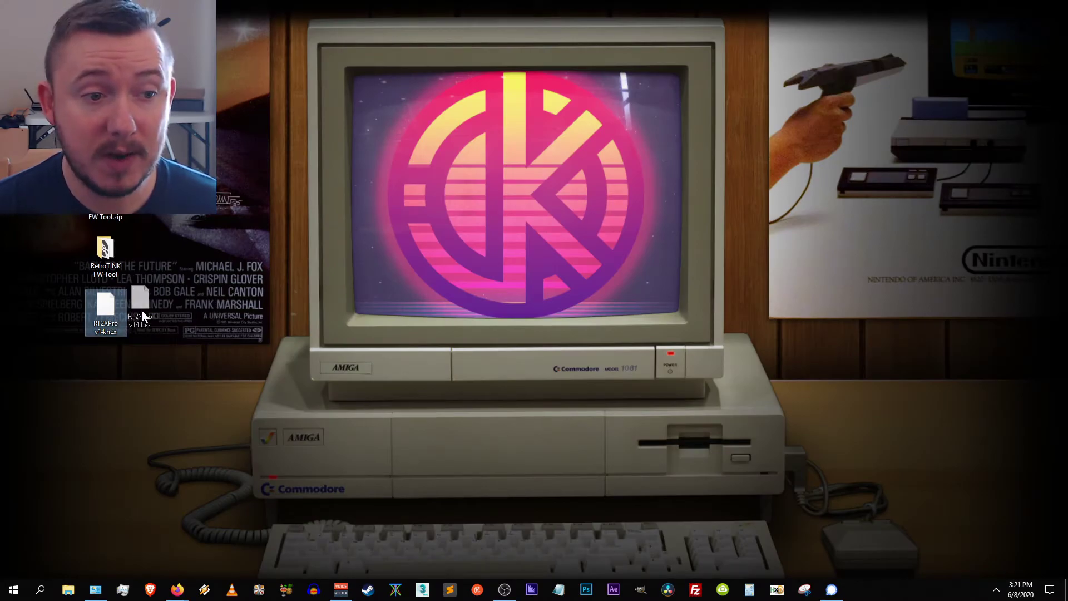
- Press Delete while placing the RetroTINK instructions window on the right half of the screen
{"action": "key", "text": "Delete"}
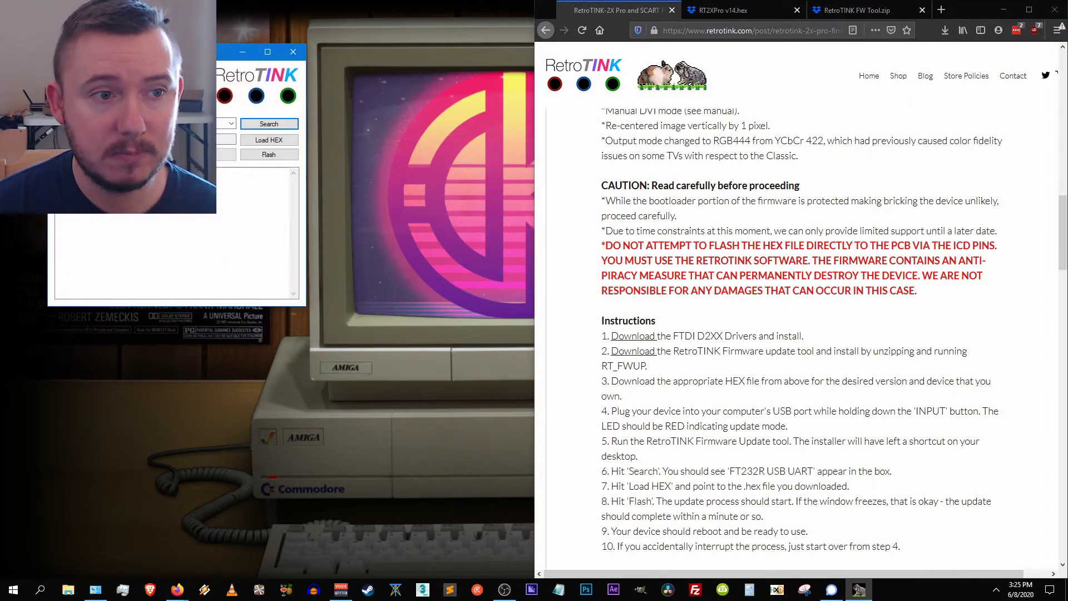
- Position the updater window, detect the FT232R USB UART device, and choose the hex firmware file
{"action": "left_click_drag", "start_coordinate": [133, 53], "coordinate": [278, 184]}
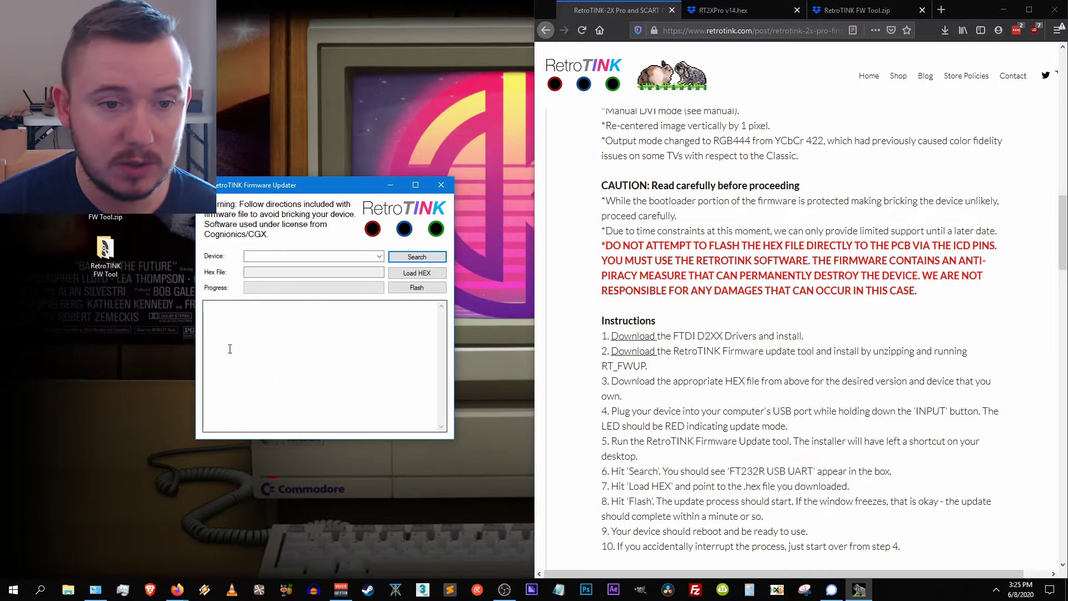
{"action": "left_click", "coordinate": [414, 257]}
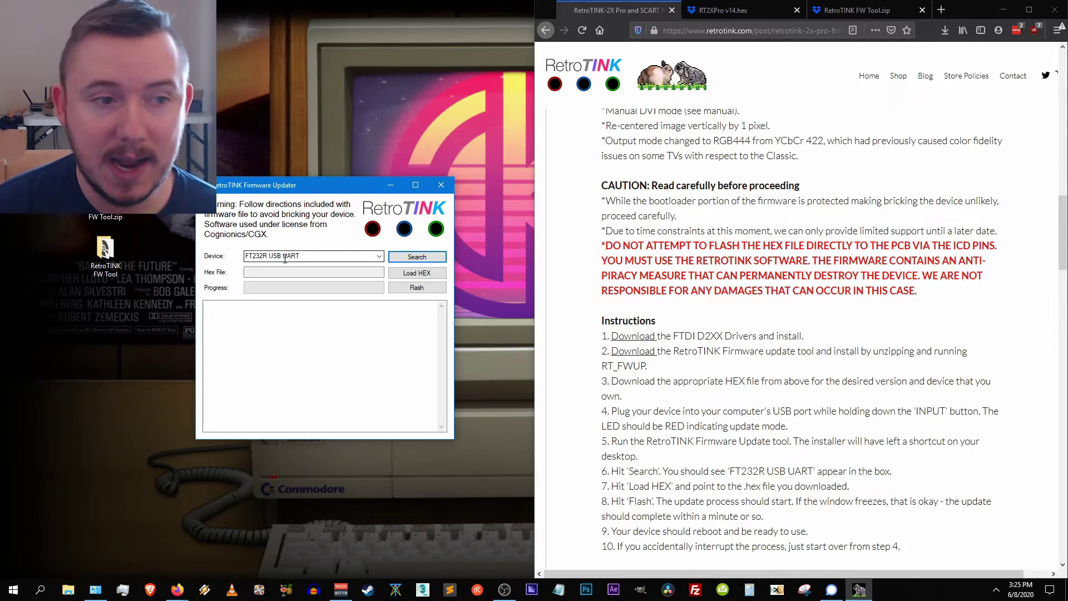
{"action": "left_click_drag", "start_coordinate": [331, 187], "coordinate": [388, 201]}
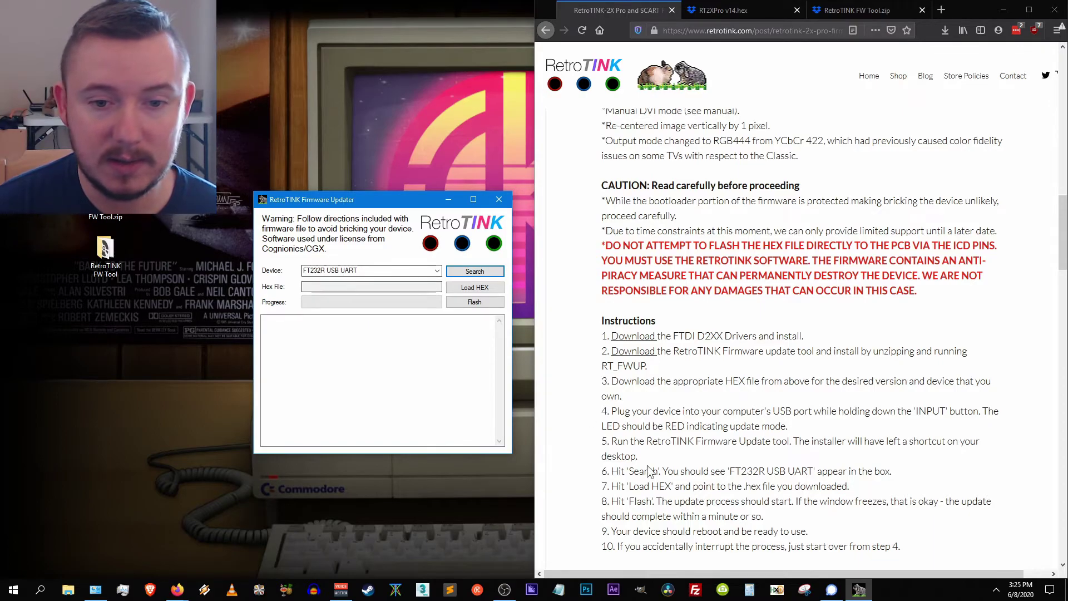
{"action": "left_click_drag", "start_coordinate": [730, 470], "coordinate": [813, 471]}
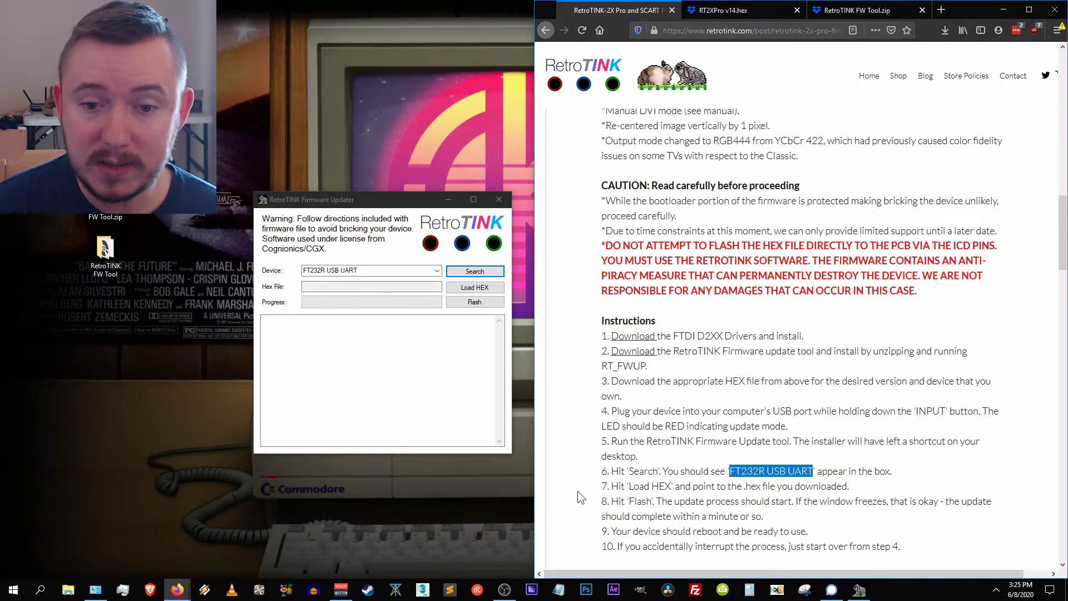
{"action": "left_click", "coordinate": [475, 287]}
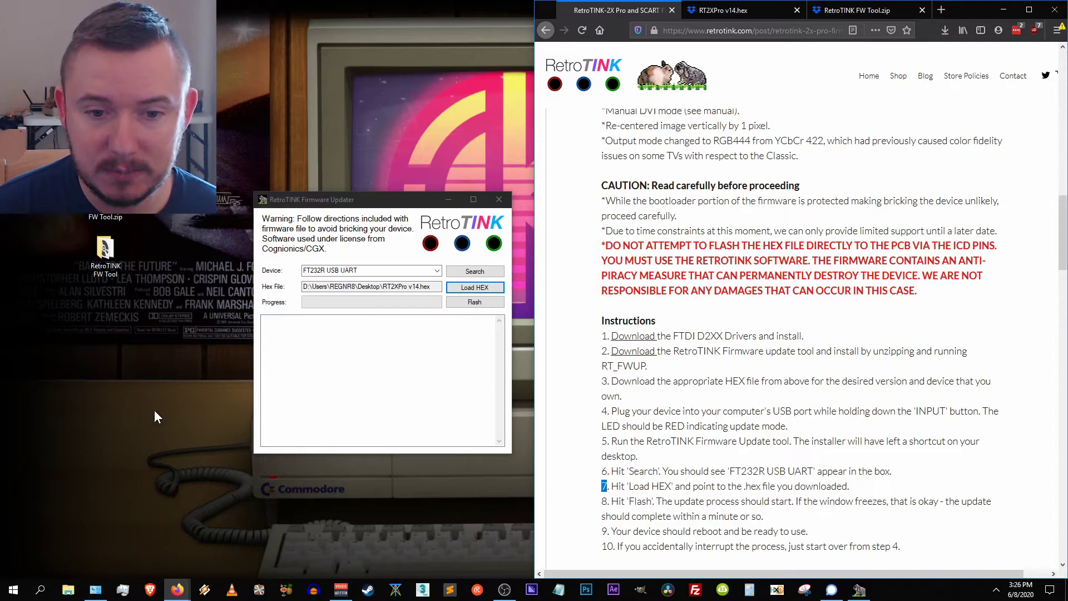
- With RT2XPro v14.hex loaded, start flashing it to the RetroTINK device
{"action": "left_click", "coordinate": [674, 490]}
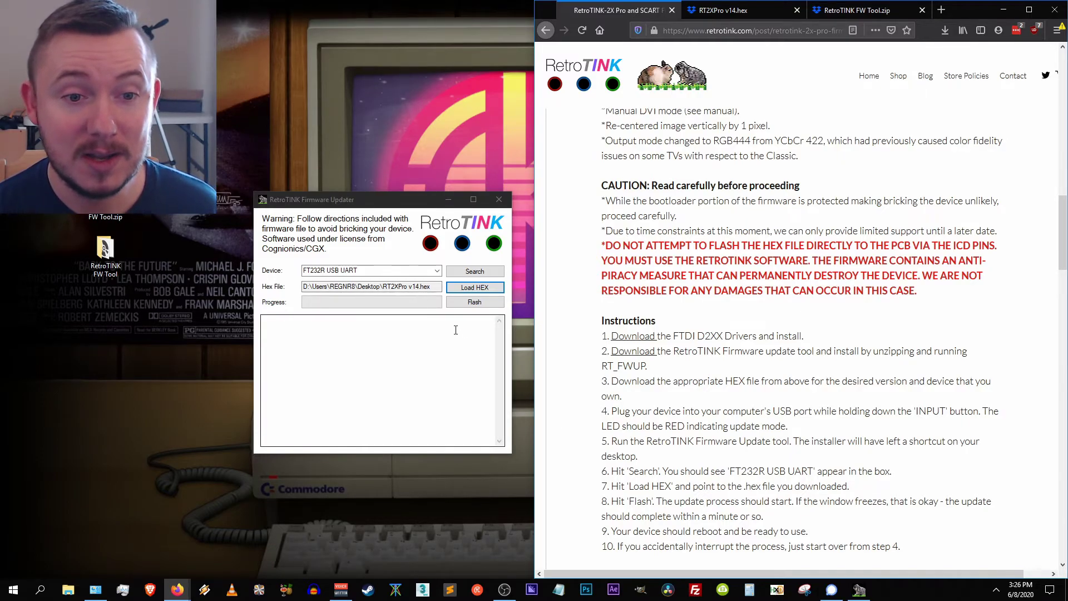
{"action": "left_click", "coordinate": [463, 303]}
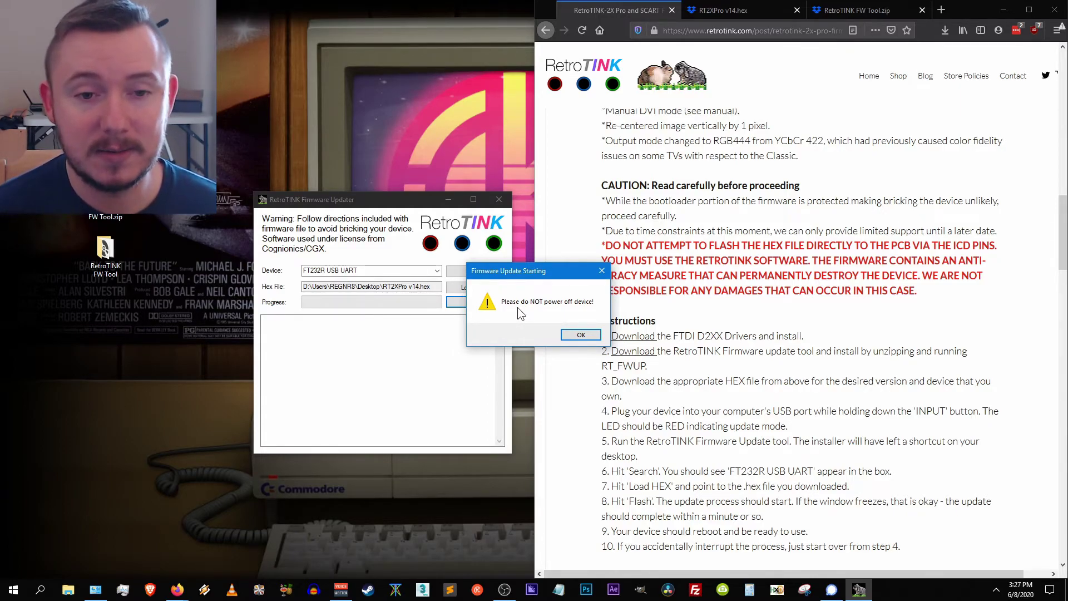
- Acknowledge the do-not-power-off warning, let all 1471 blocks flash, and dismiss the success message
{"action": "left_click", "coordinate": [571, 336]}
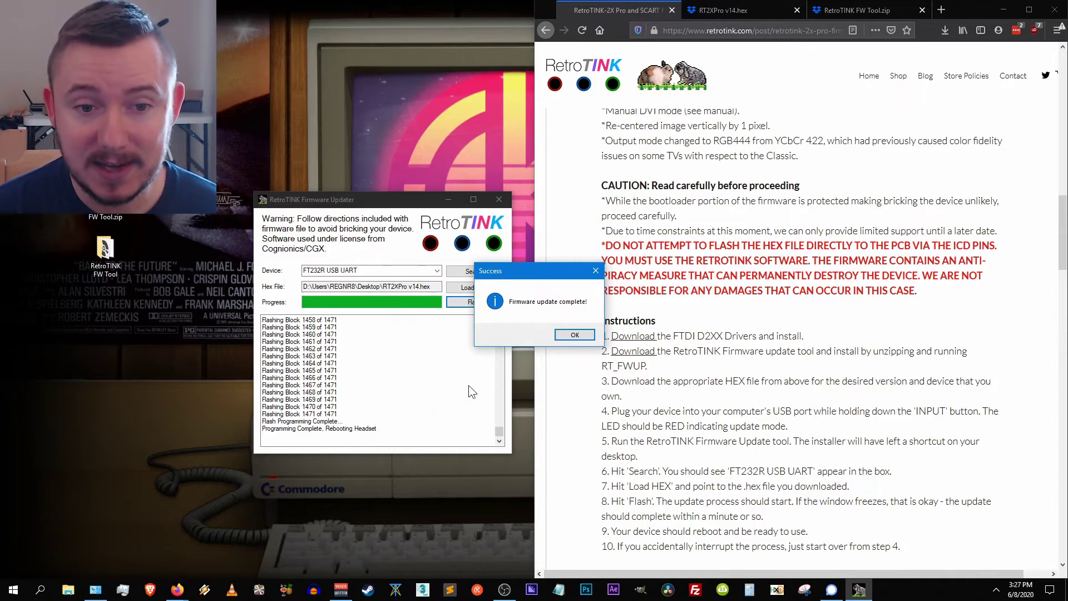
{"action": "left_click", "coordinate": [569, 337]}
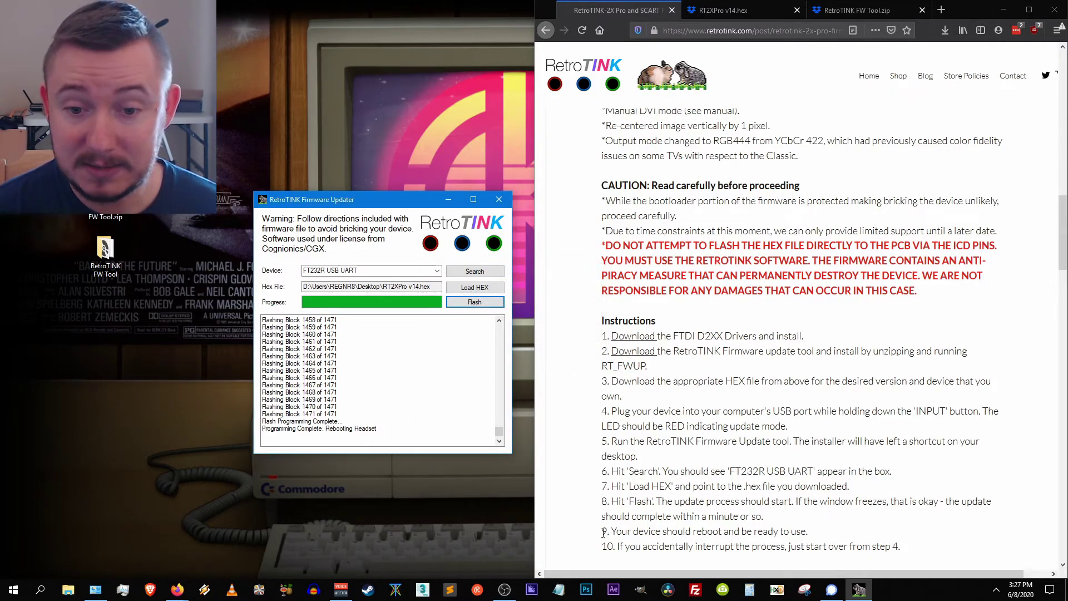
{"action": "left_click_drag", "start_coordinate": [604, 532], "coordinate": [802, 529]}
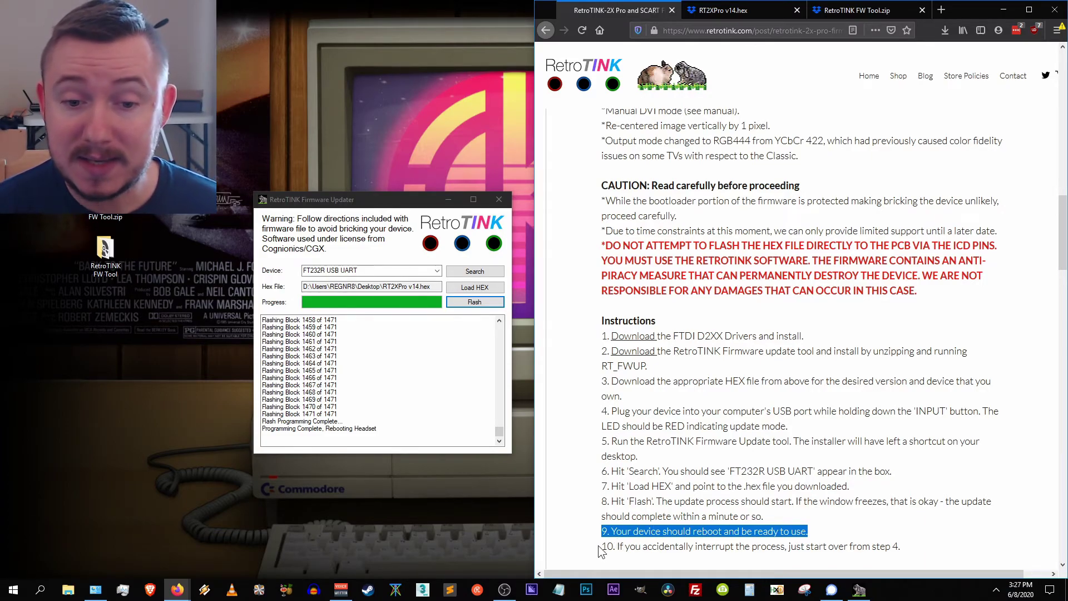
{"action": "left_click_drag", "start_coordinate": [602, 547], "coordinate": [664, 545]}
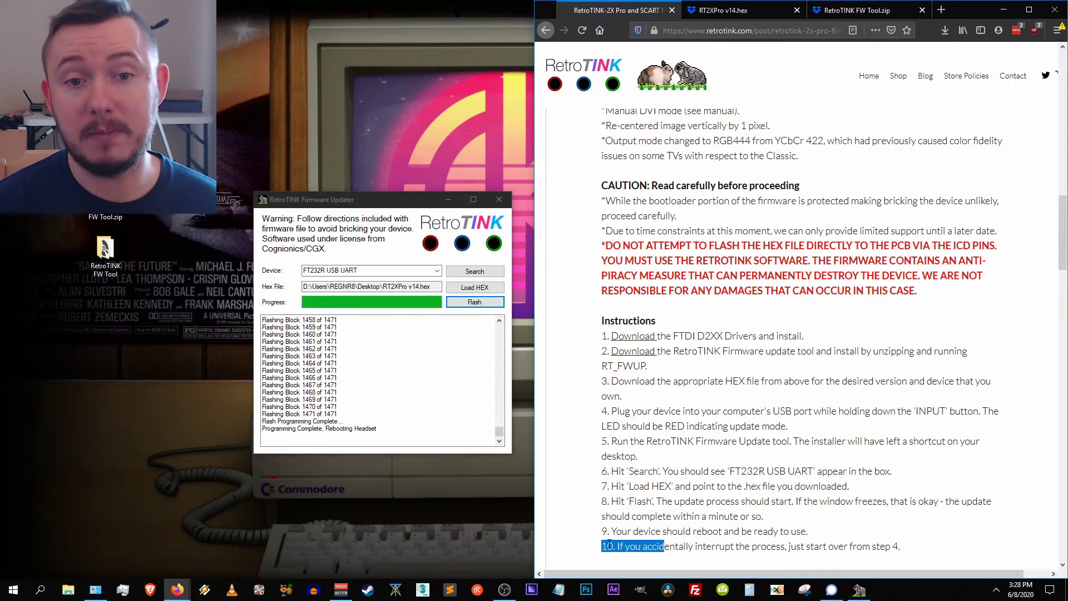